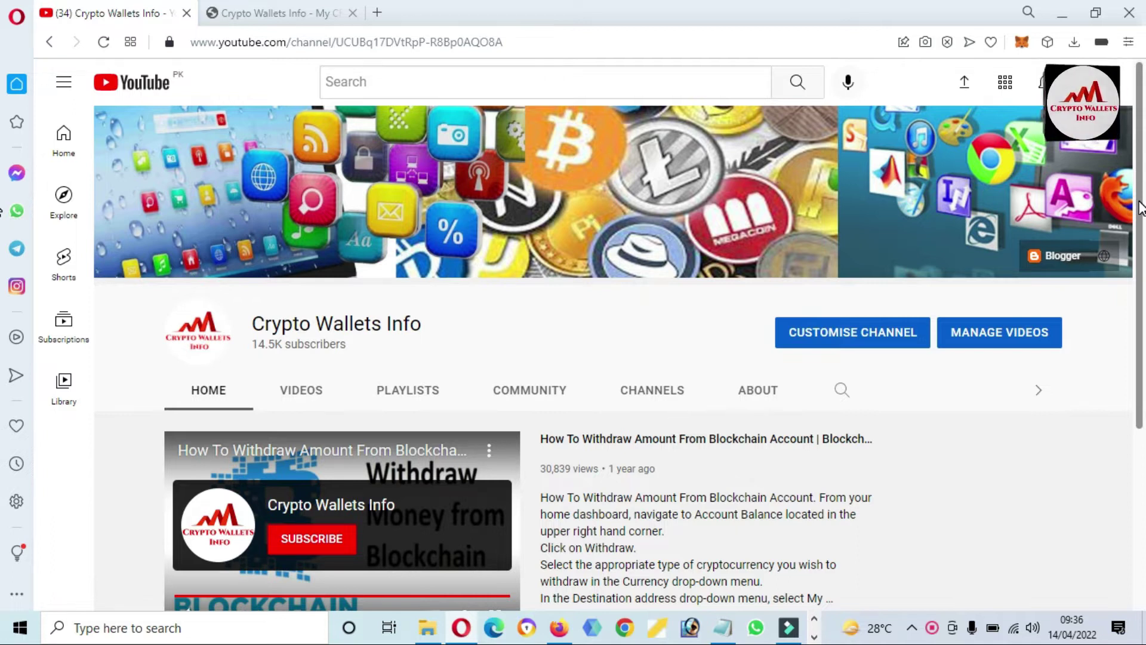
drag(1141, 208, 1141, 471)
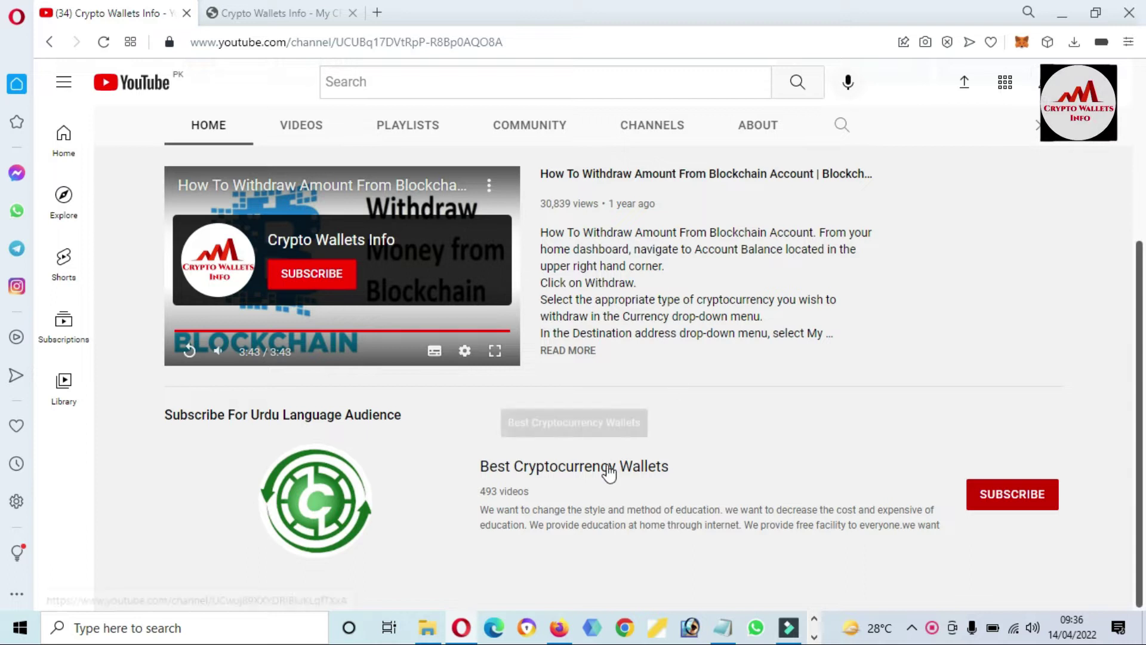
drag(1142, 416, 1141, 233)
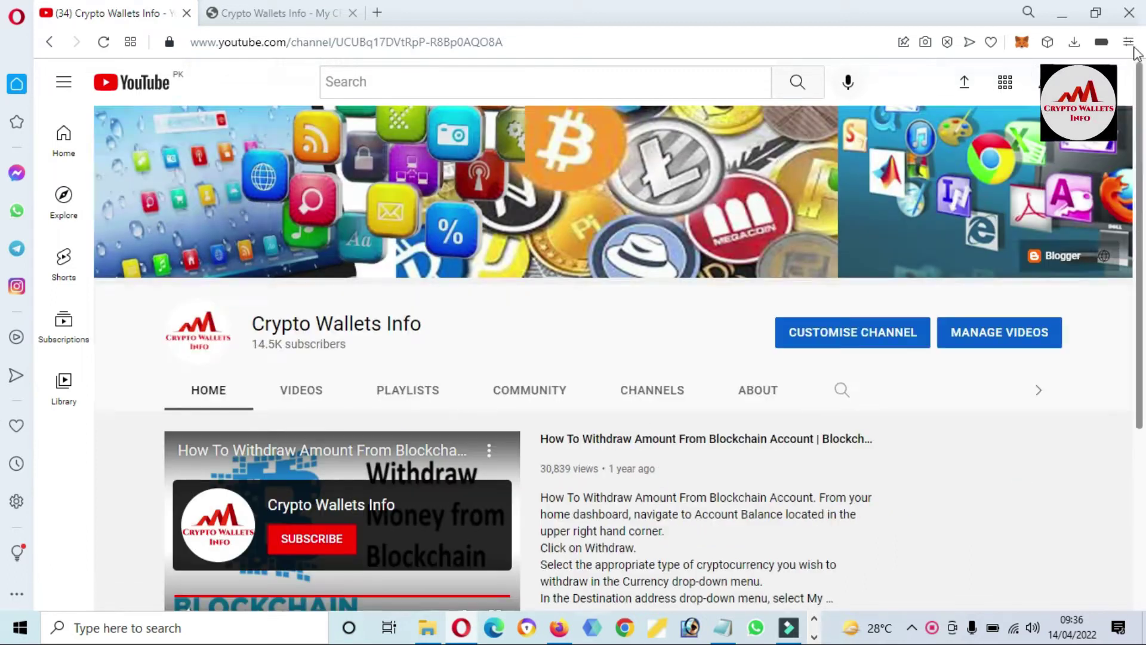
- Load coinmarketcap.com in a new tab and scroll the price table to Kava at rank 95
click(283, 14)
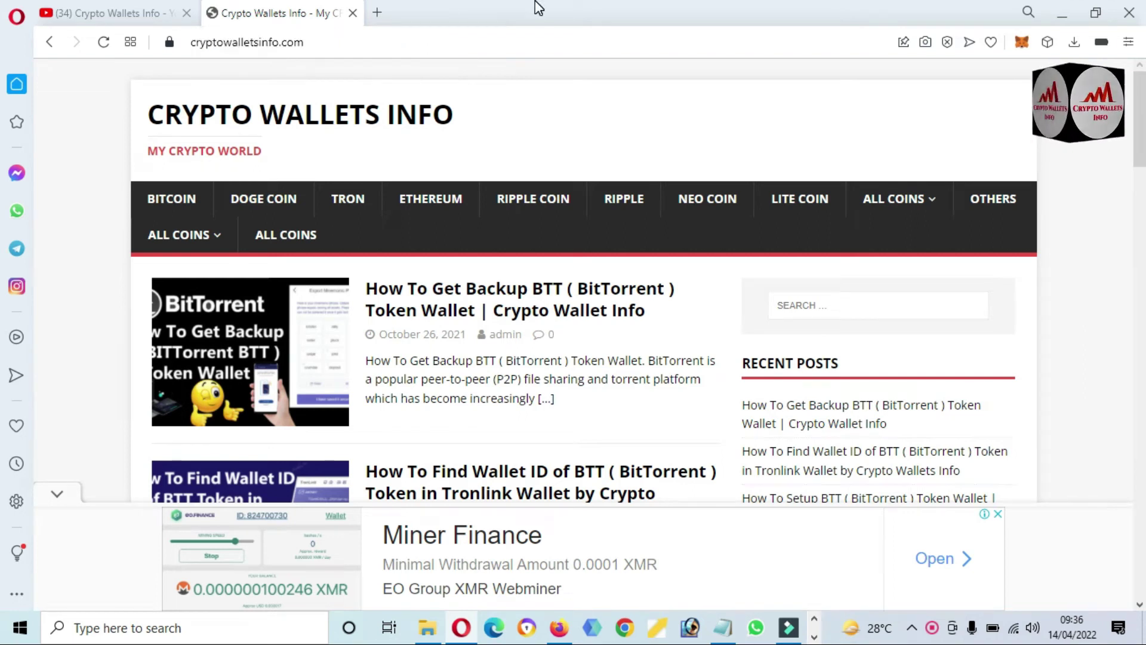
click(377, 13)
text(coin)
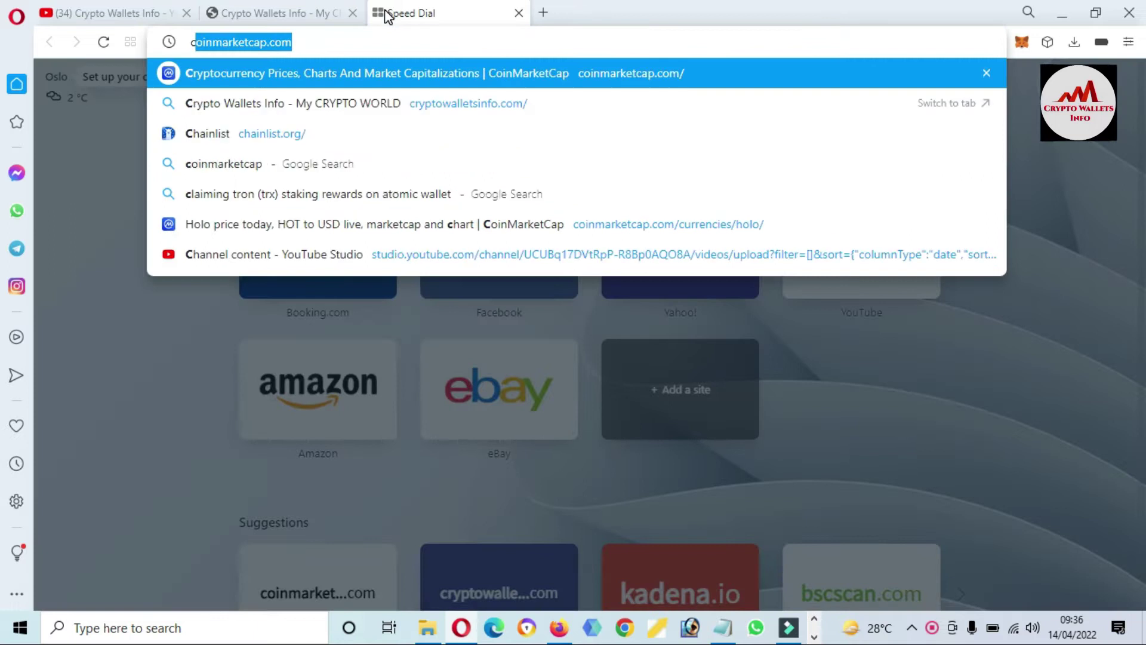
click(390, 72)
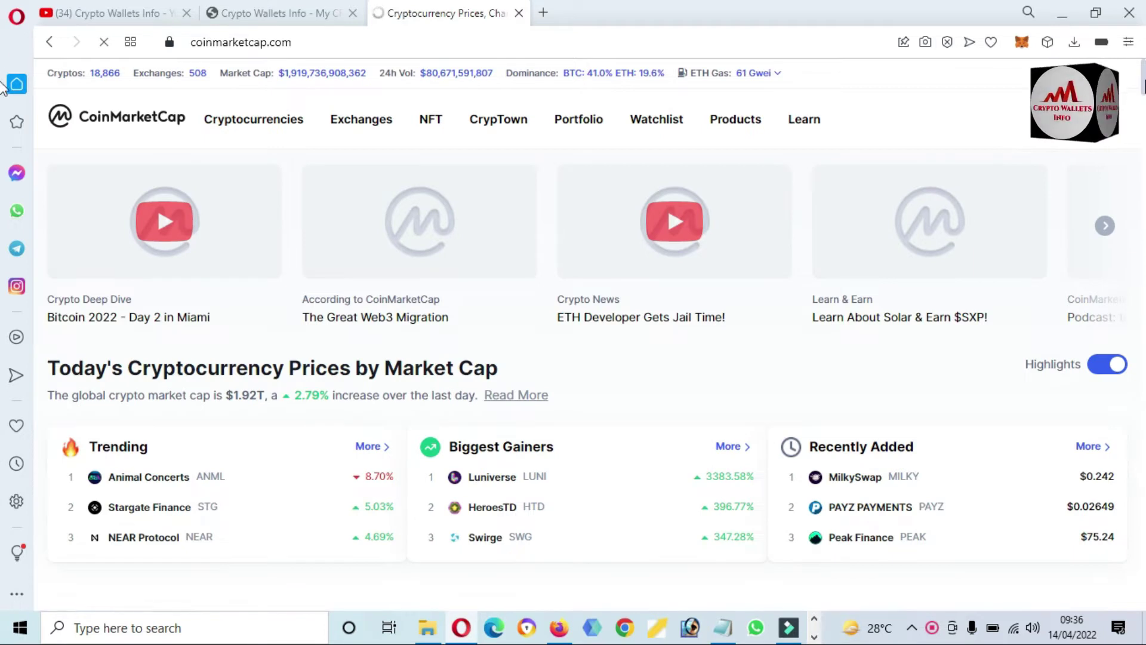
scroll(8, 121, down, 5)
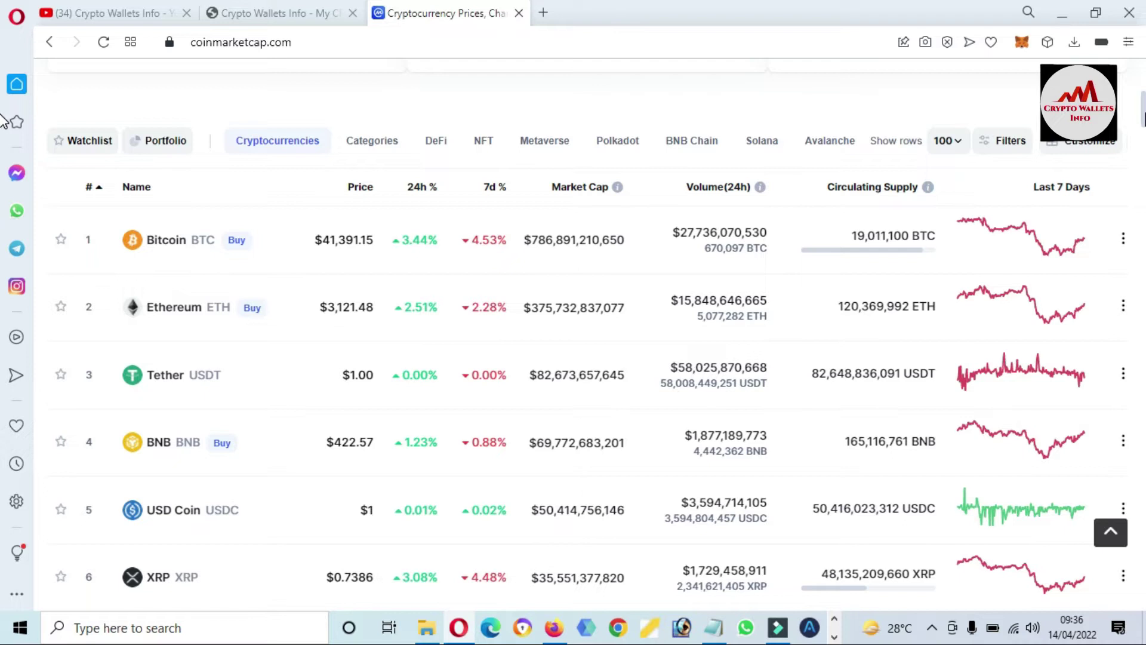
scroll(6, 120, up, 2)
scroll(6, 99, up, 3)
drag(1145, 90, 1143, 372)
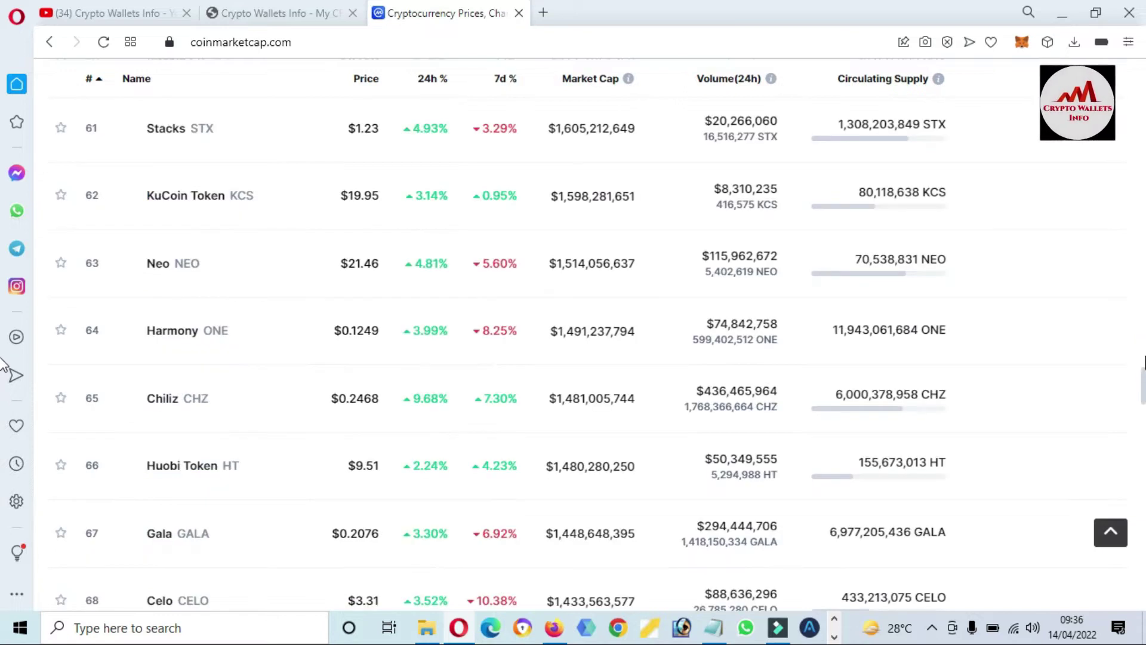
mouse_move(1144, 429)
mouse_down()
mouse_move(1145, 525)
mouse_move(1063, 525)
mouse_up()
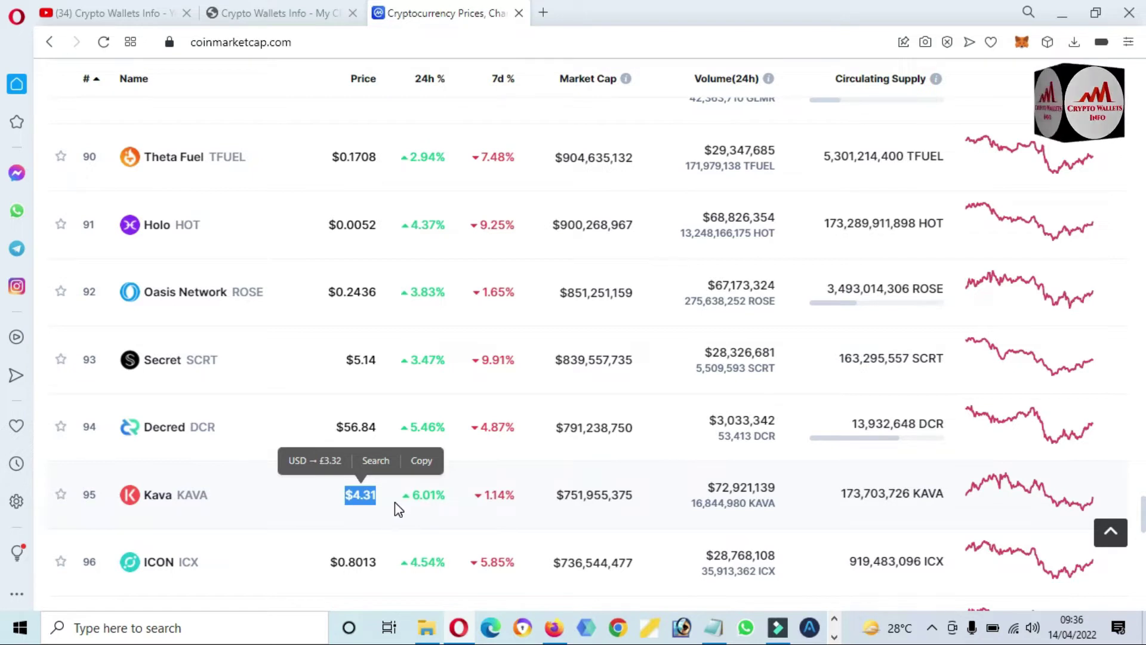
- Open Kava's CoinMarketCap page and set its Kava to USD chart to the ALL range
click(166, 500)
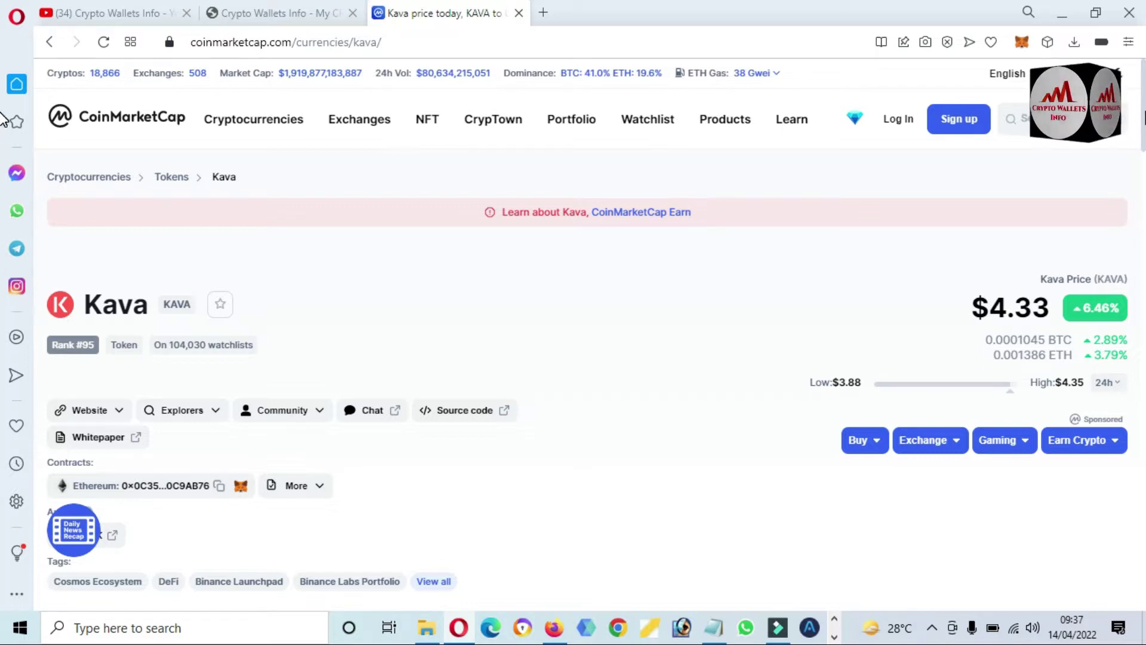
scroll(5, 152, down, 3)
scroll(4, 179, down, 2)
scroll(5, 210, down, 2)
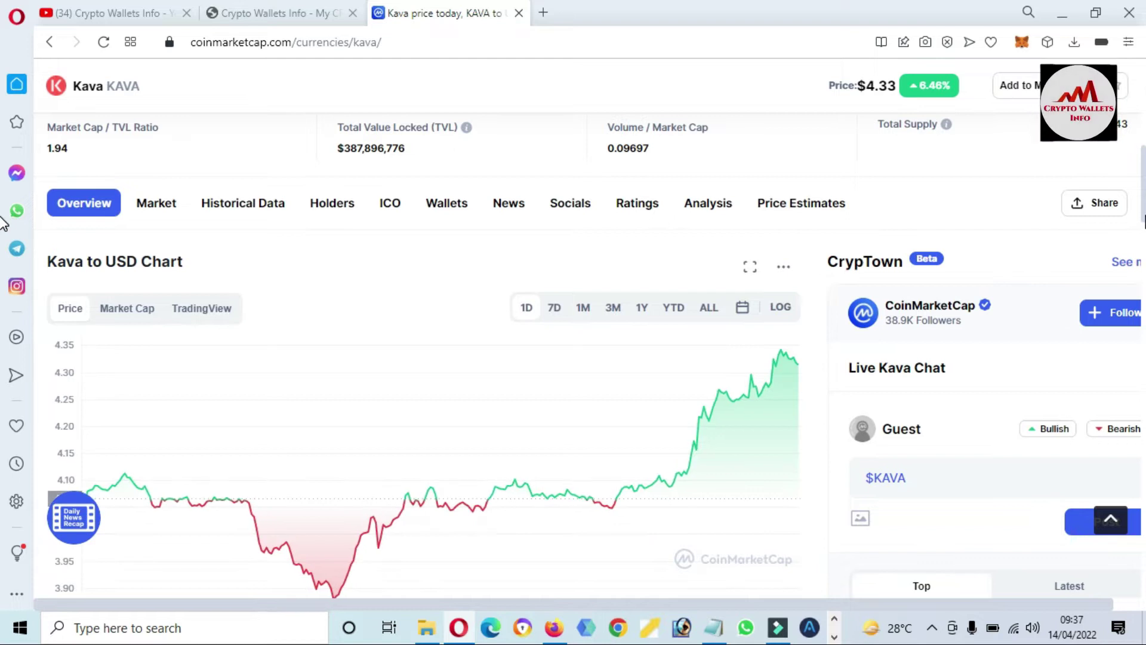
click(707, 308)
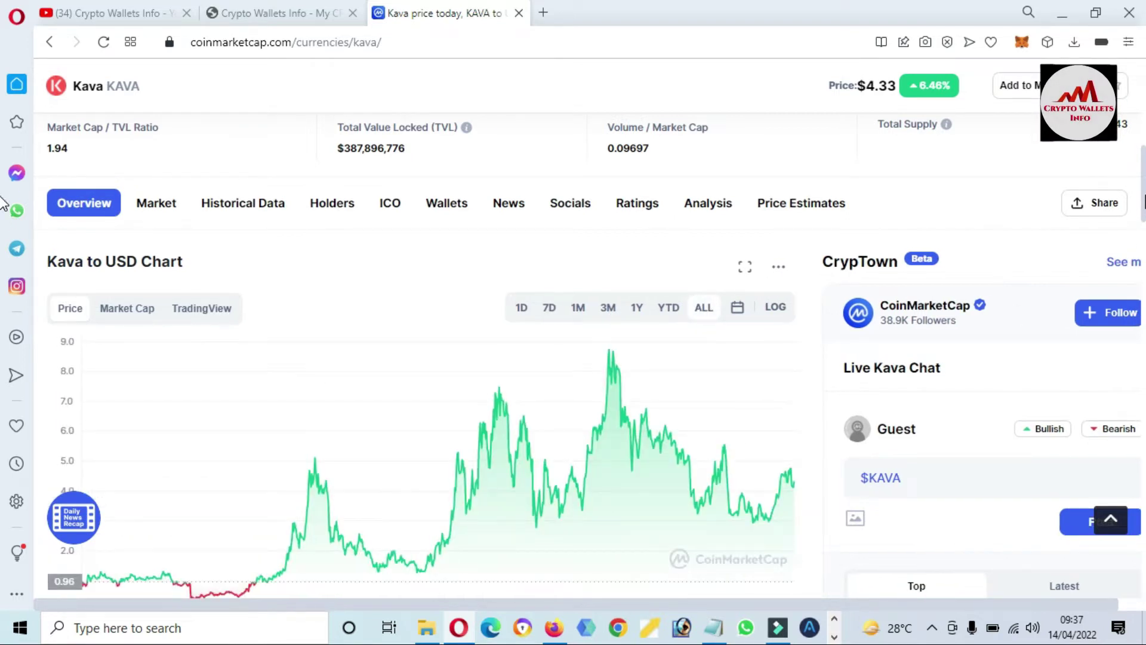
scroll(5, 206, down, 3)
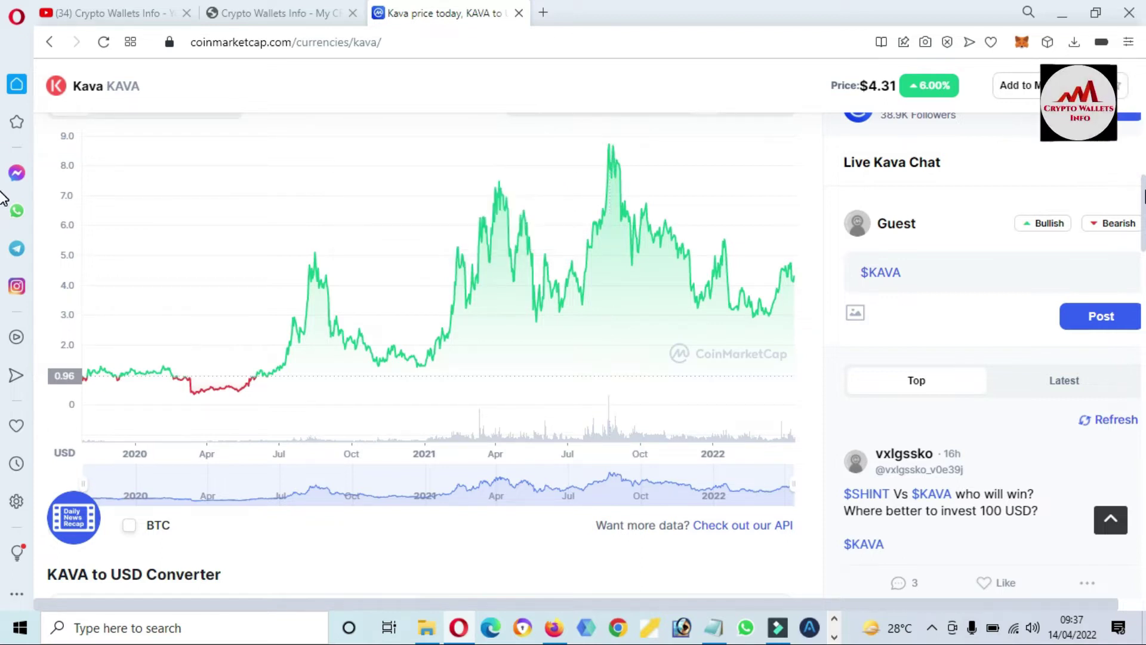
scroll(3, 216, down, 5)
scroll(2, 269, down, 2)
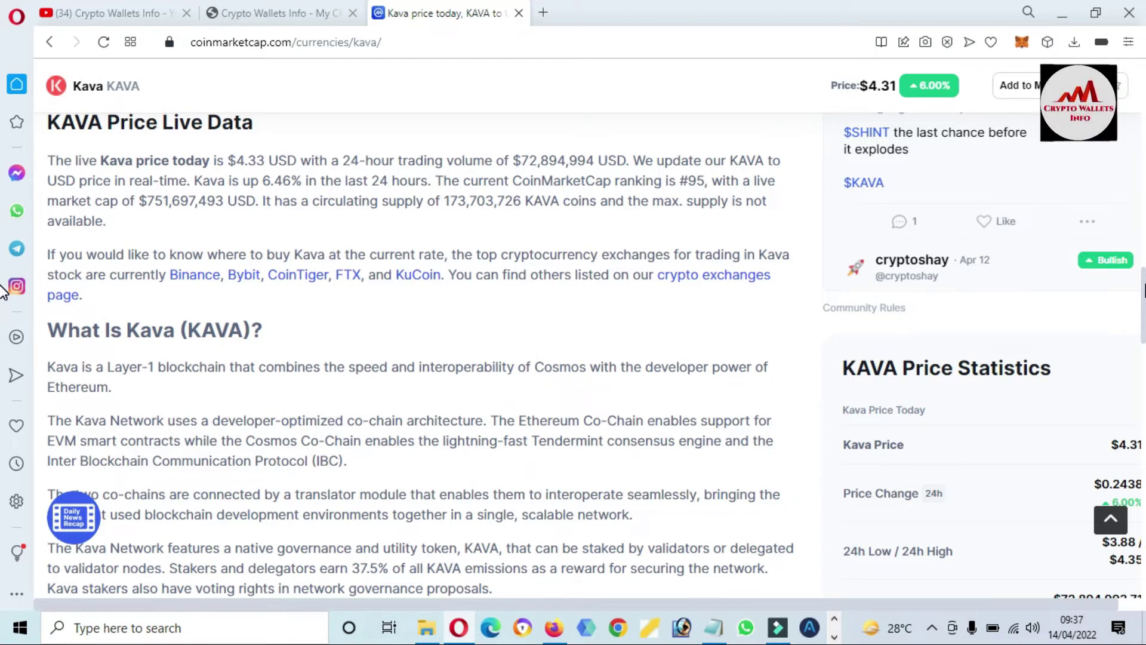
scroll(4, 294, down, 2)
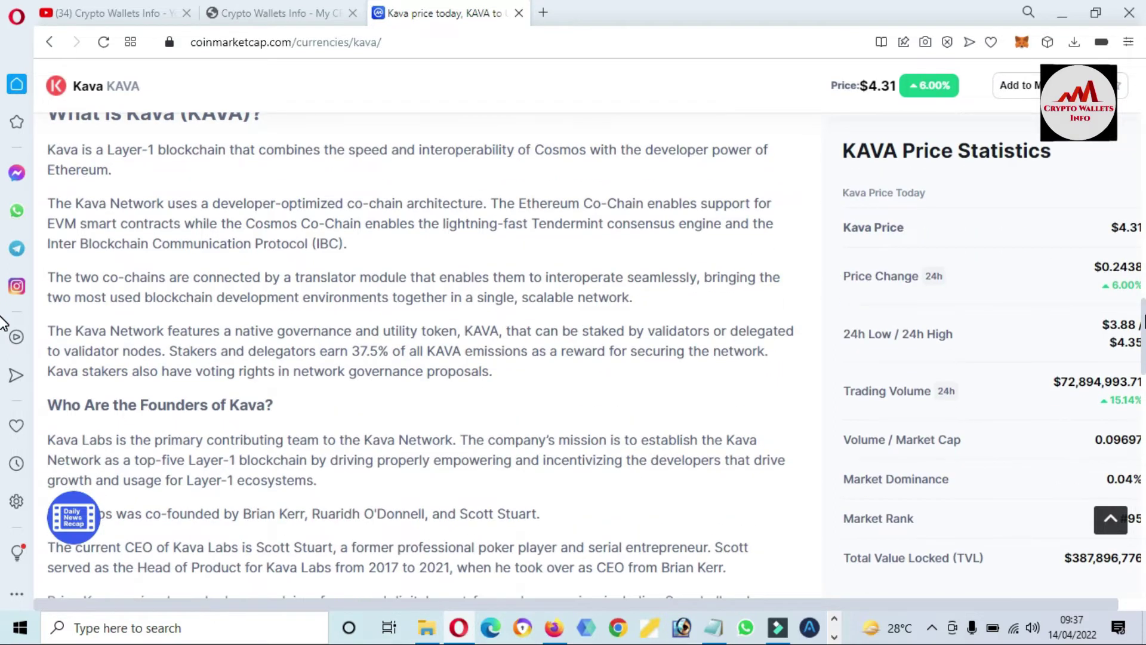
scroll(4, 336, down, 2)
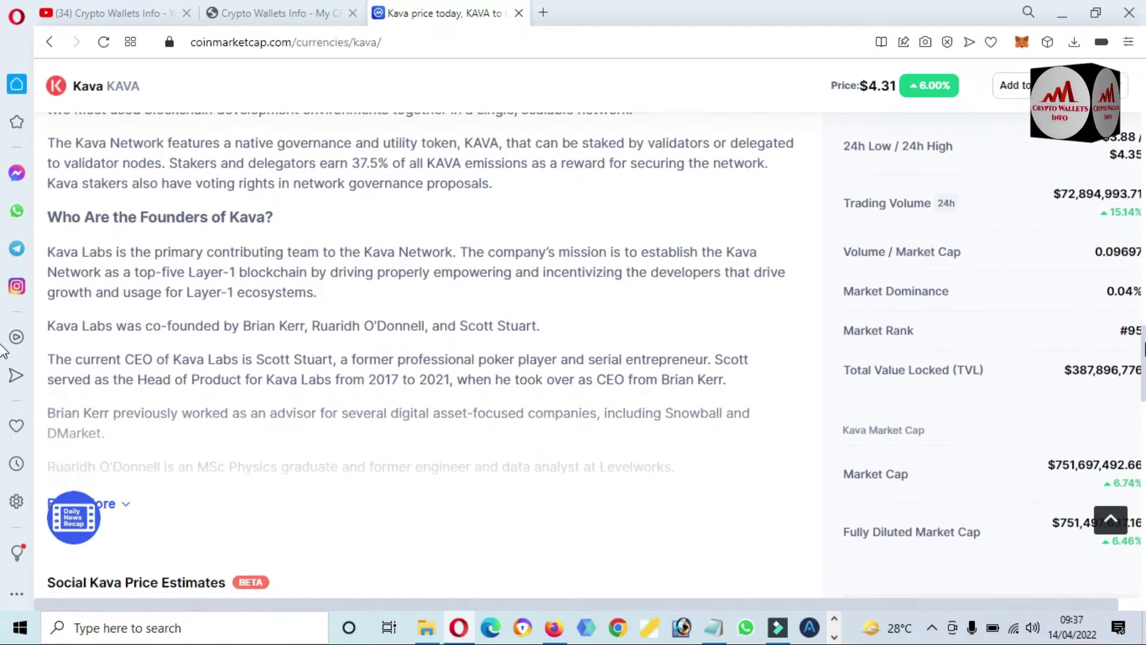
scroll(4, 354, down, 2)
scroll(4, 385, down, 1)
scroll(5, 426, down, 2)
scroll(5, 429, down, 2)
scroll(4, 449, down, 1)
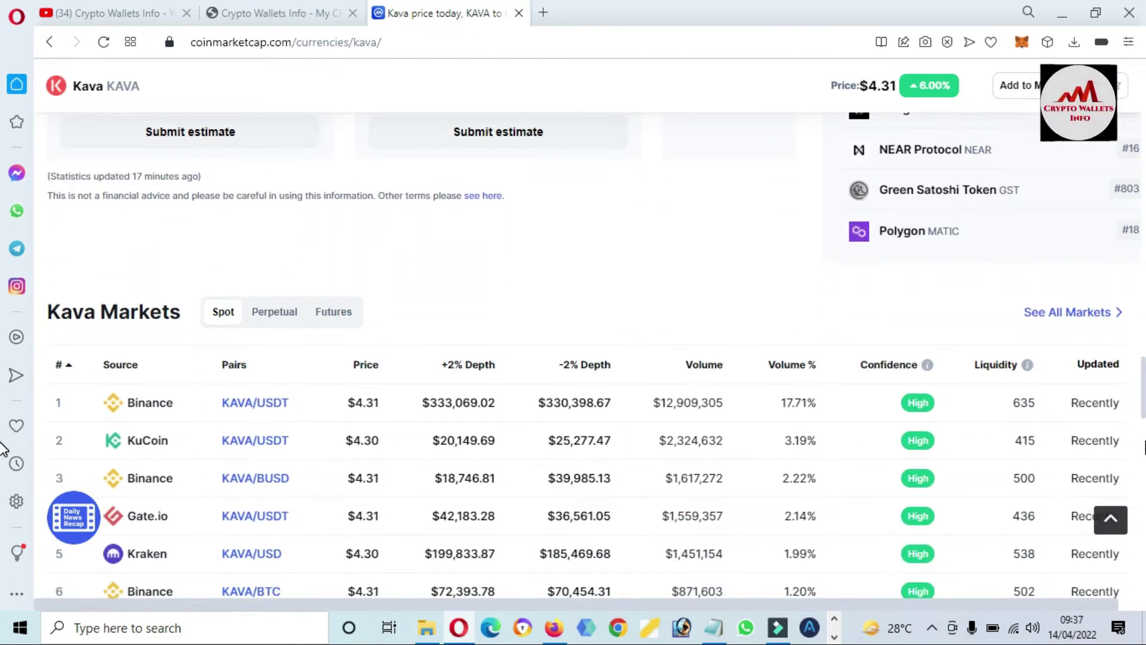
scroll(4, 386, down, 2)
scroll(5, 404, down, 1)
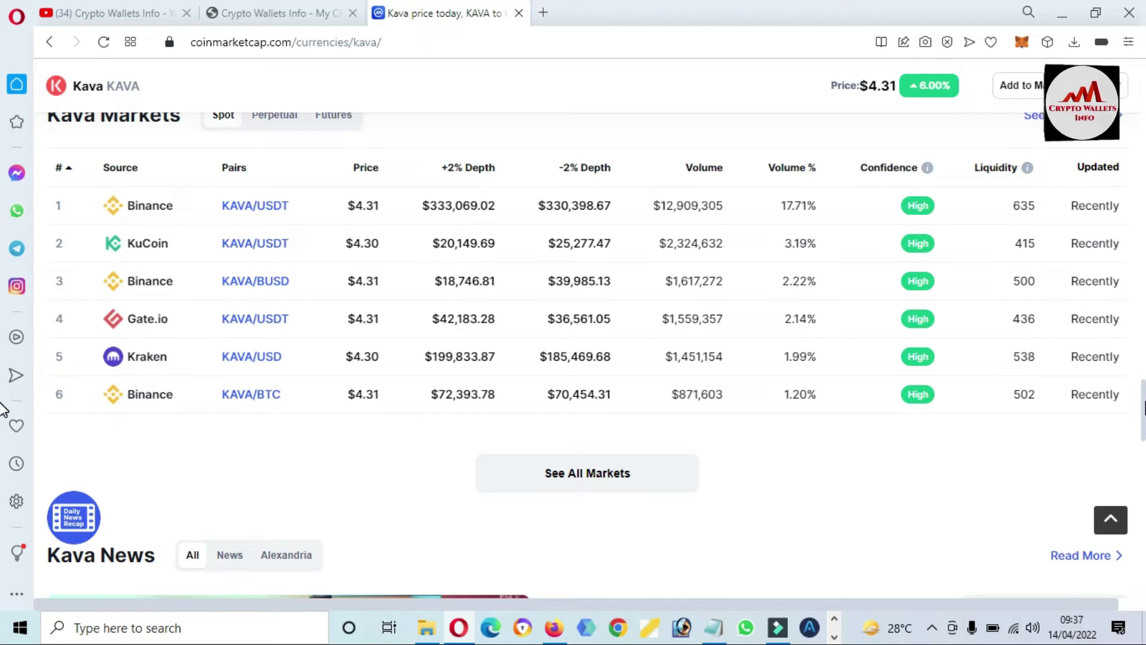
scroll(4, 401, up, 2)
scroll(4, 397, up, 5)
scroll(4, 322, up, 5)
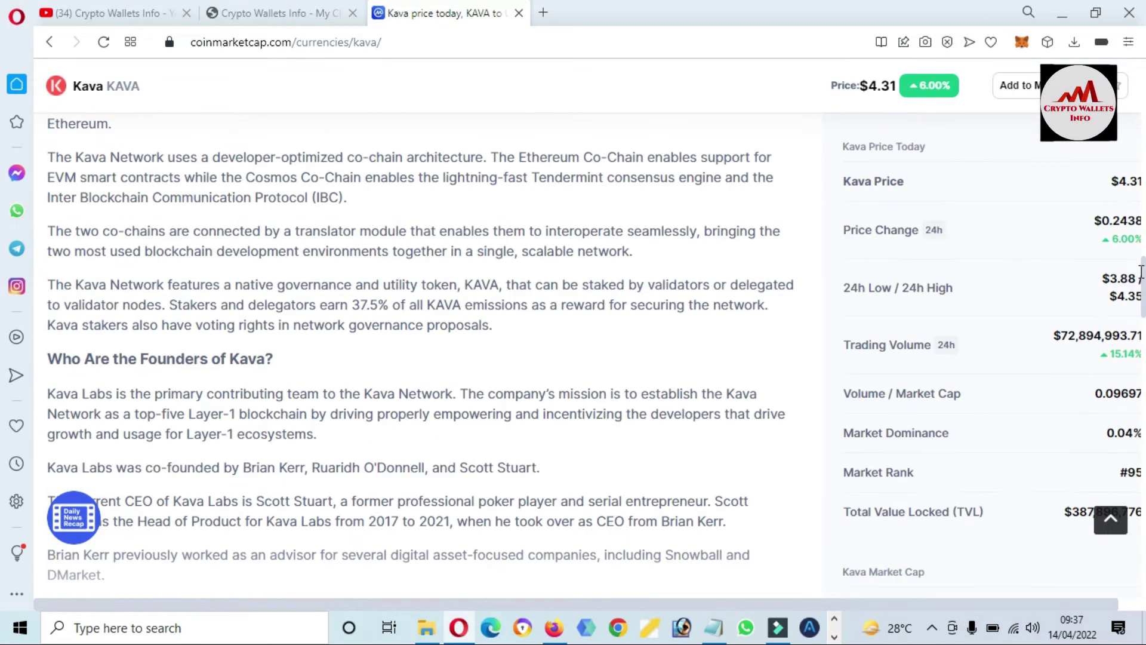
scroll(4, 260, up, 5)
scroll(4, 224, up, 3)
scroll(4, 180, up, 3)
scroll(4, 170, up, 5)
scroll(4, 143, up, 10)
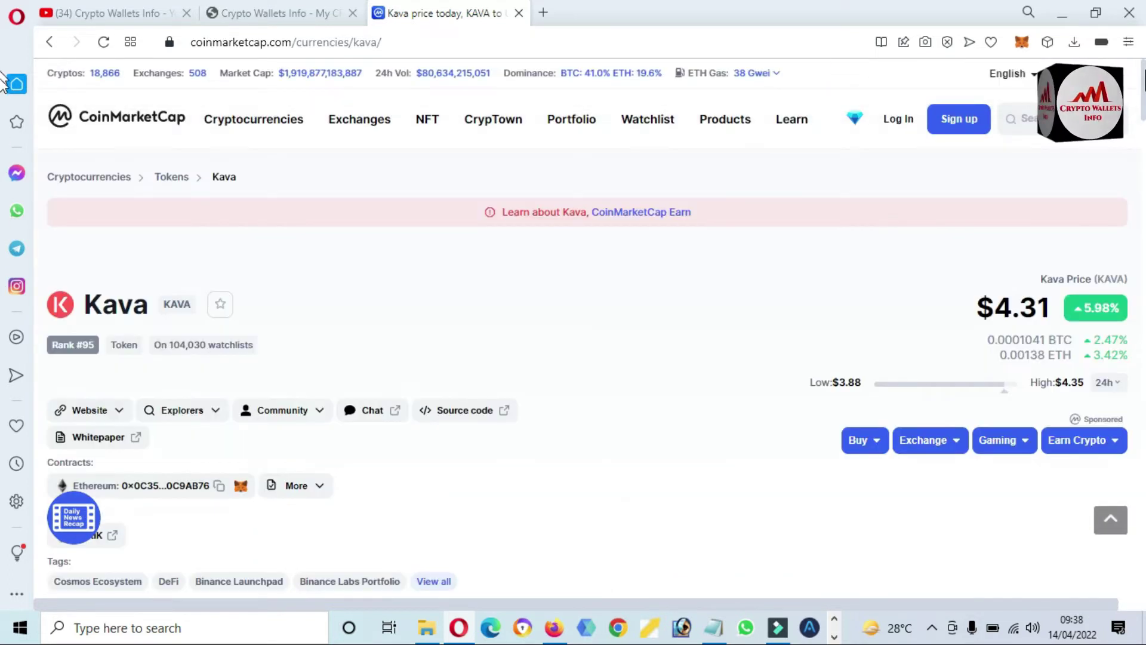
scroll(5, 107, down, 2)
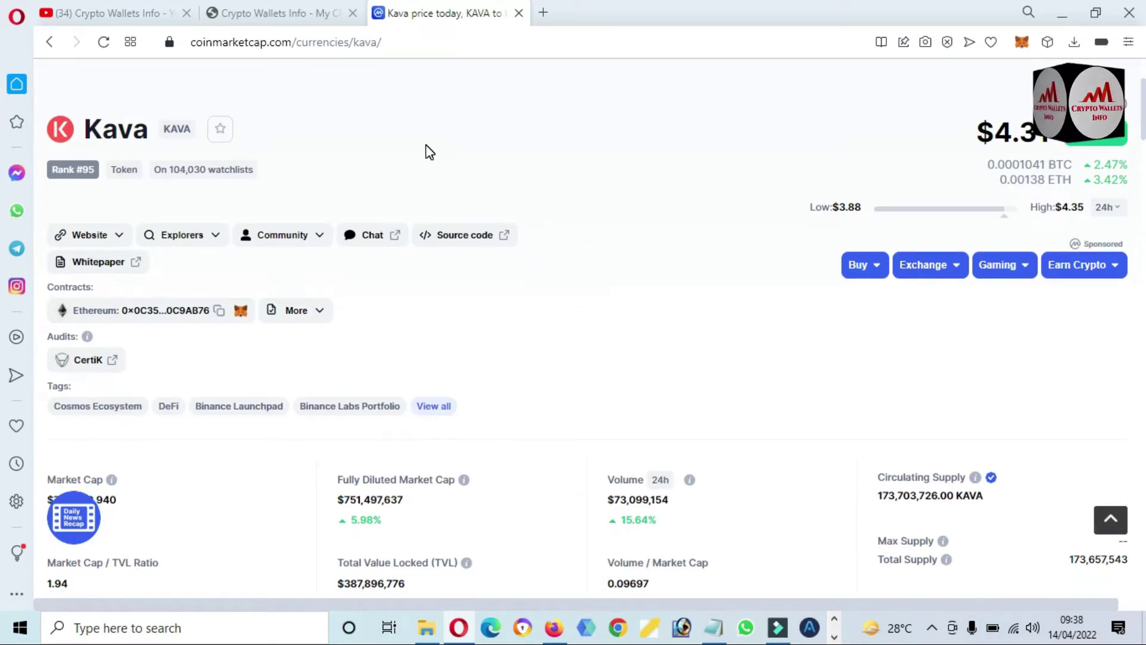
click(121, 245)
click(116, 239)
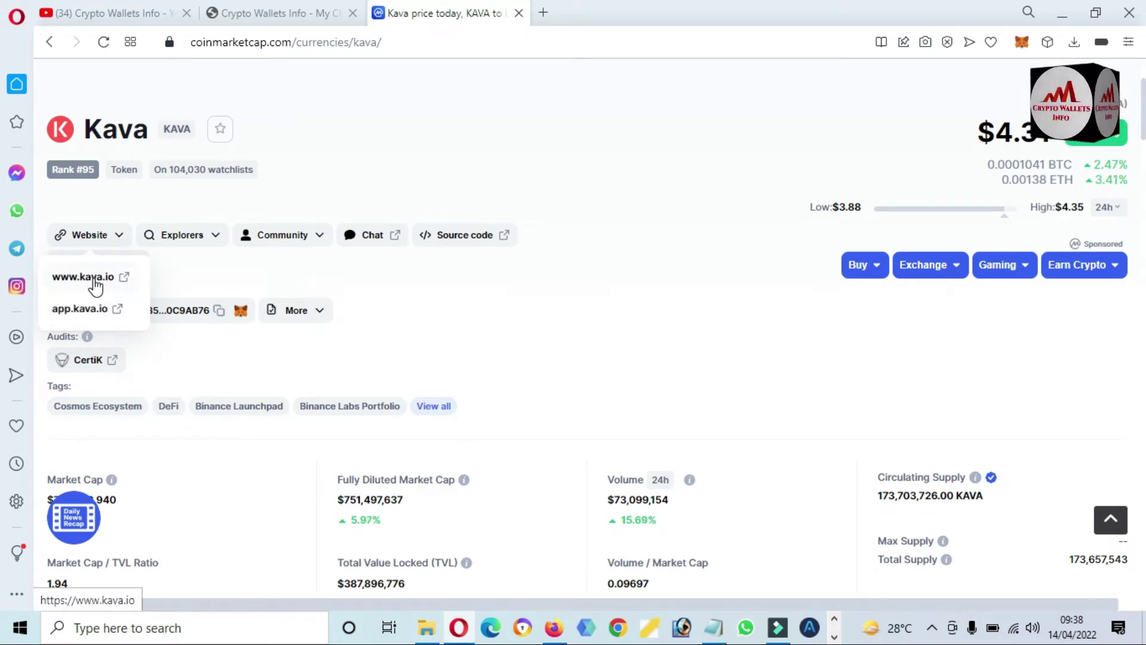
click(96, 285)
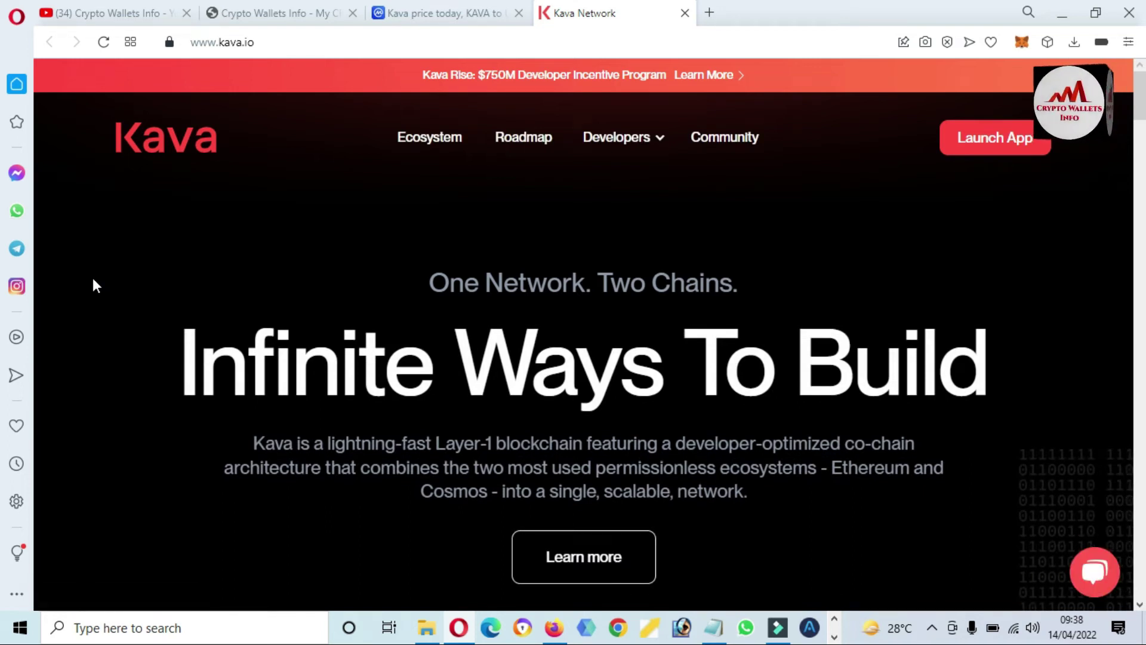
- Scroll kava.io past Co-Chain cards, Roadmap, Ecosystem and footer, then return to the top
click(214, 41)
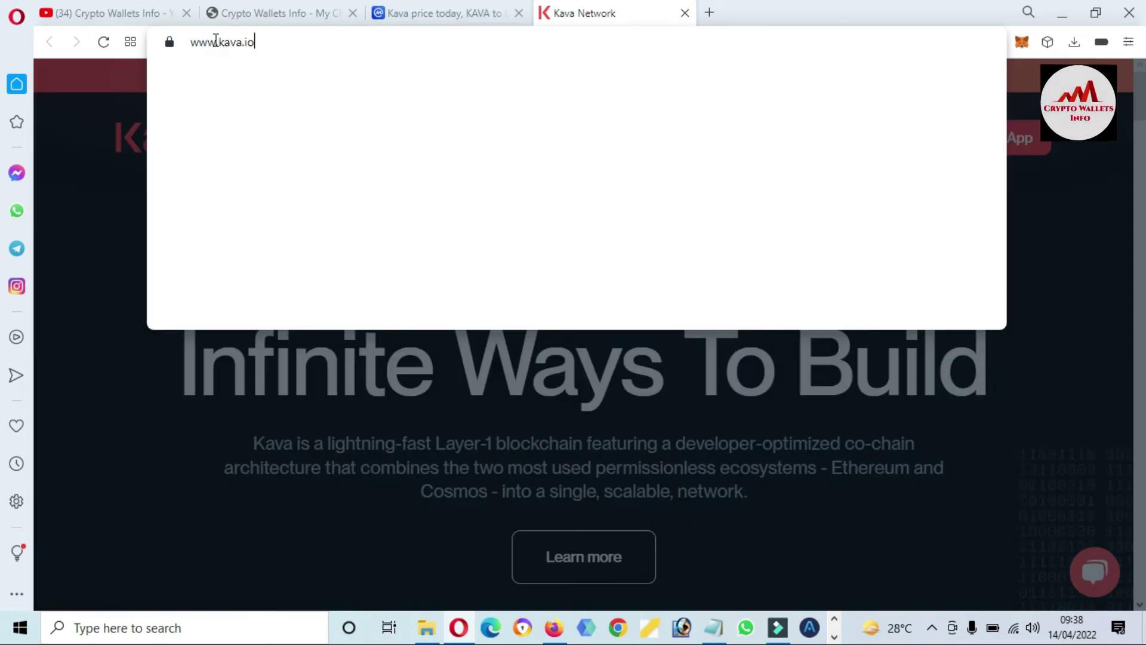
key(Escape)
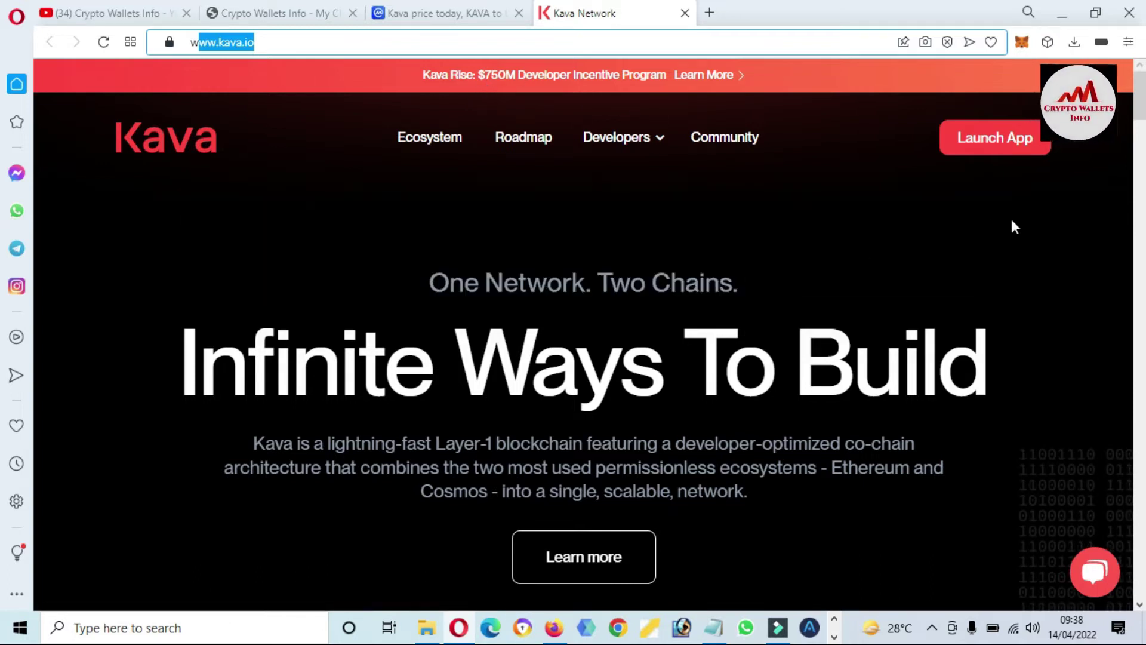
scroll(4, 133, down, 1)
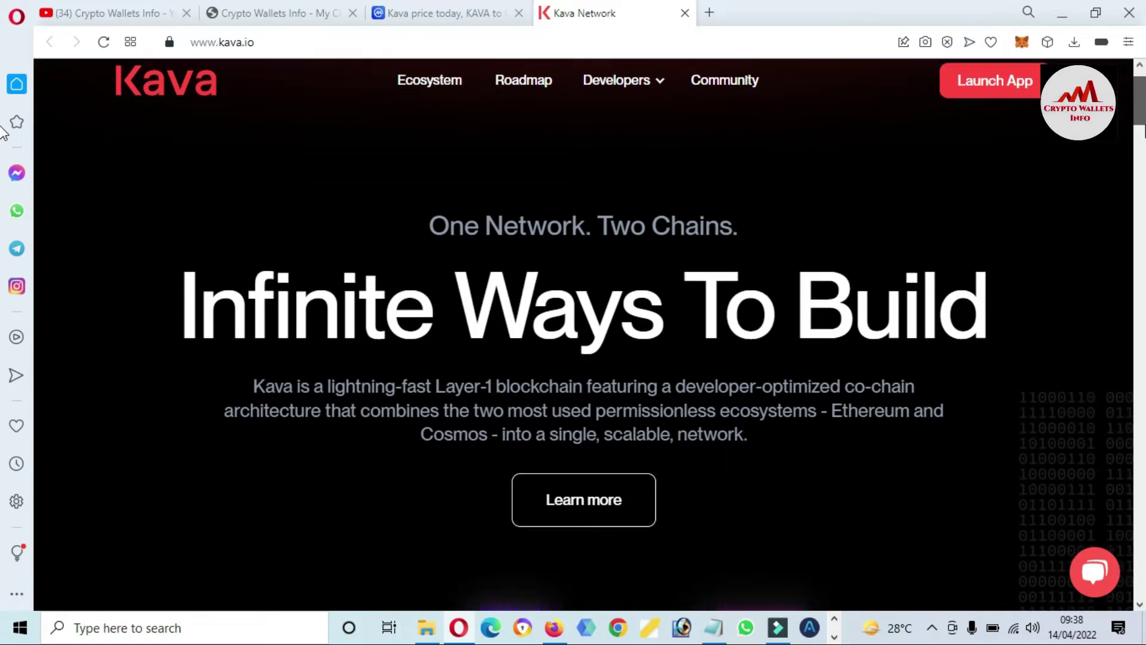
scroll(5, 132, down, 2)
scroll(4, 153, down, 3)
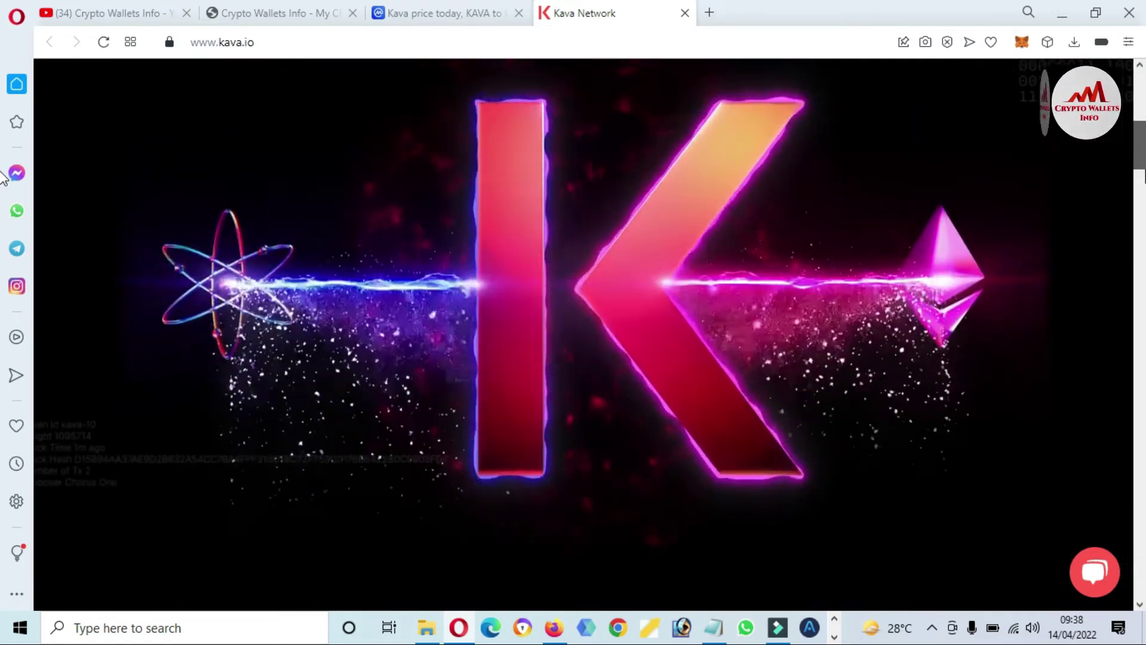
scroll(5, 197, down, 3)
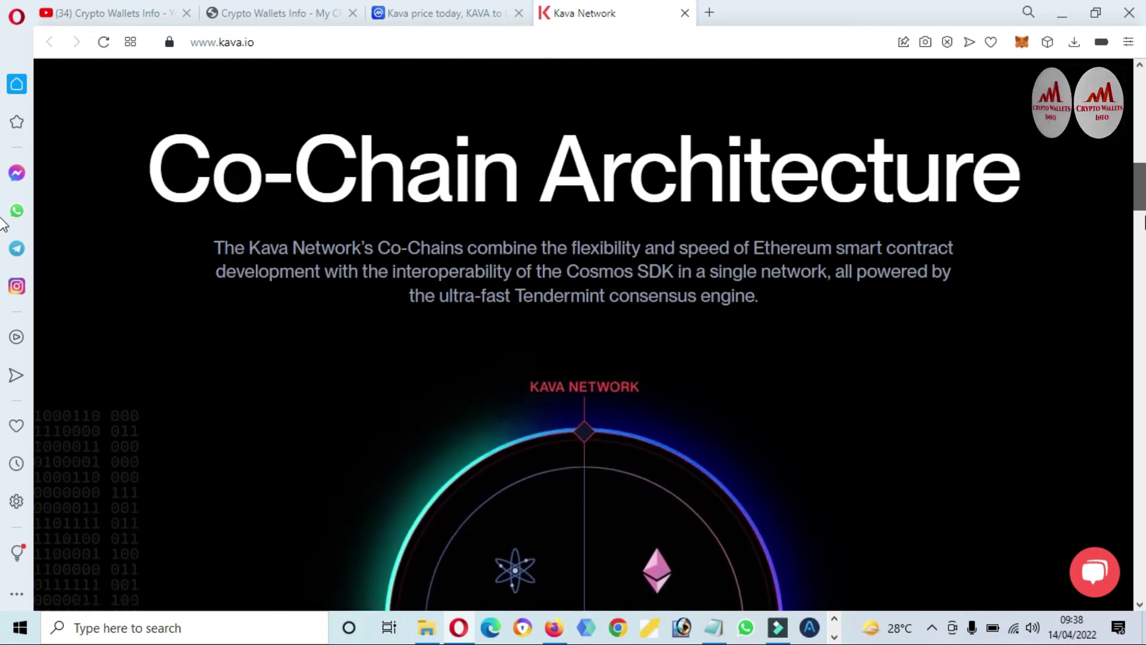
scroll(5, 233, down, 5)
scroll(5, 260, up, 2)
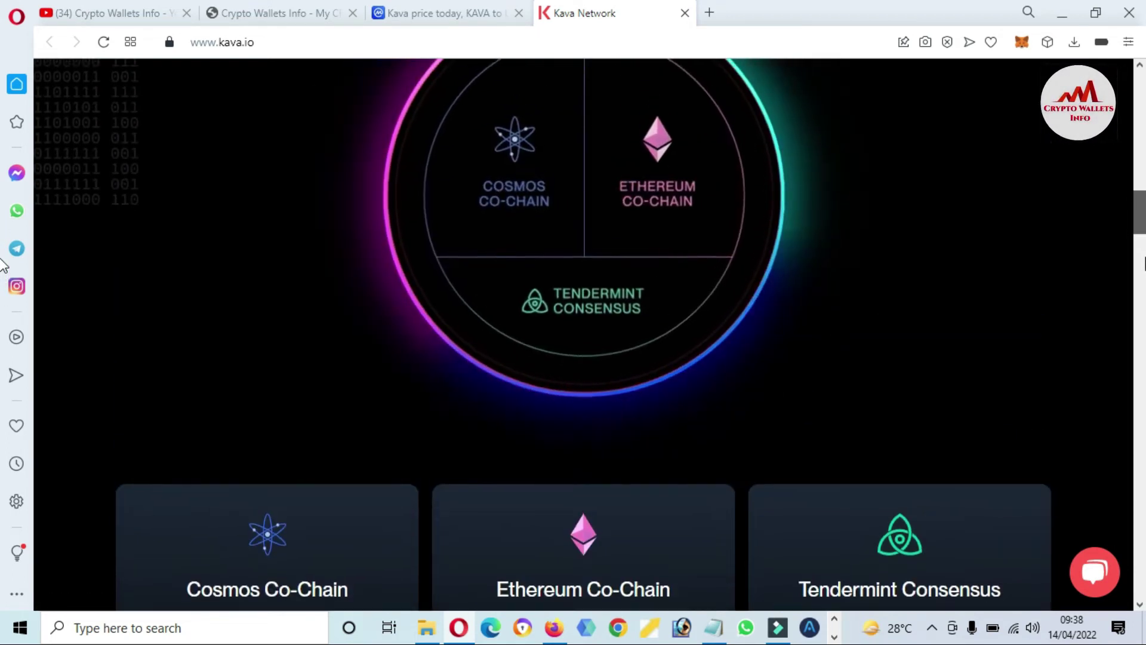
scroll(5, 265, up, 1)
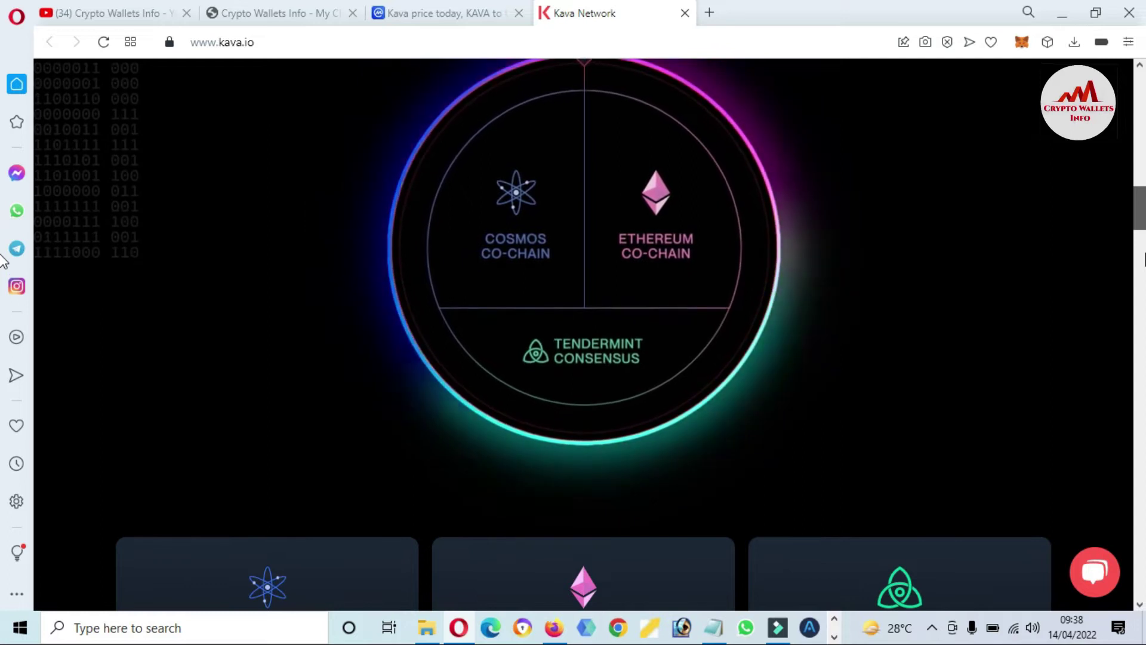
scroll(4, 269, down, 4)
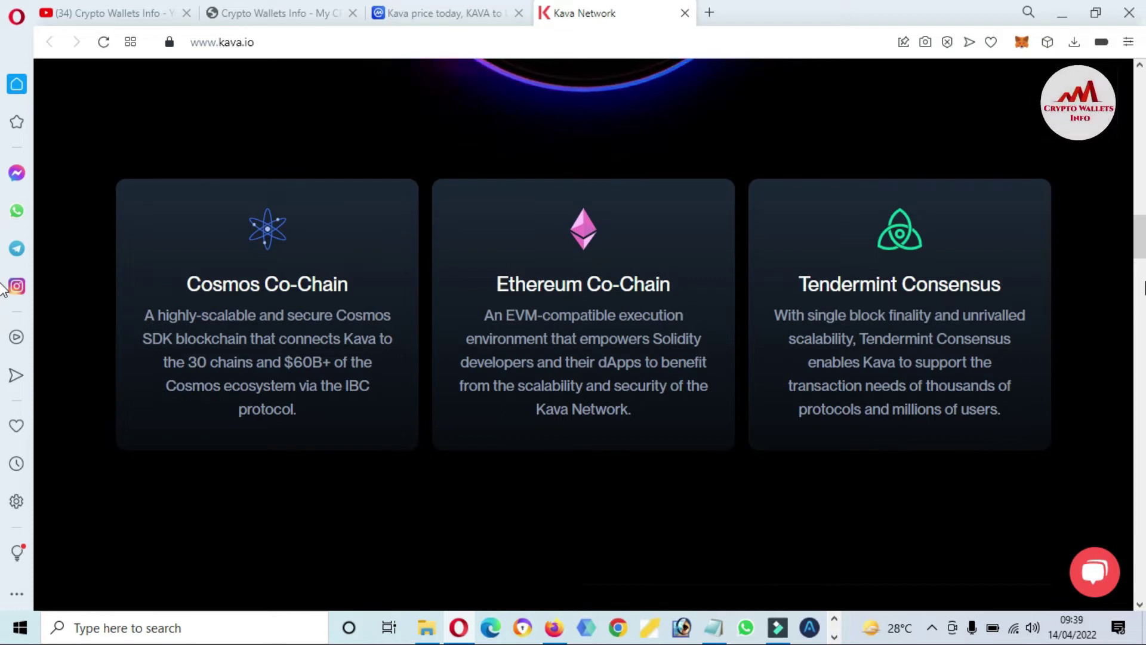
click(1144, 287)
mouse_move(1139, 276)
mouse_down()
mouse_move(1139, 225)
mouse_move(1140, 287)
mouse_up()
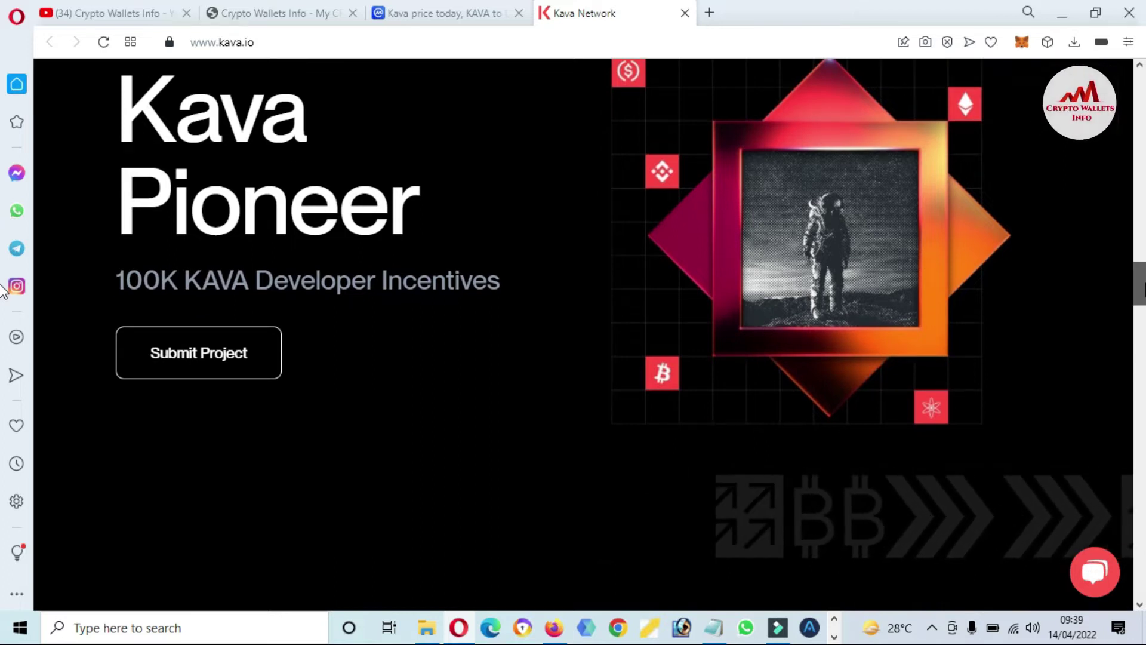
mouse_move(1139, 287)
mouse_down()
mouse_move(1140, 551)
mouse_move(1140, 525)
mouse_up()
scroll(3, 525, up, 1)
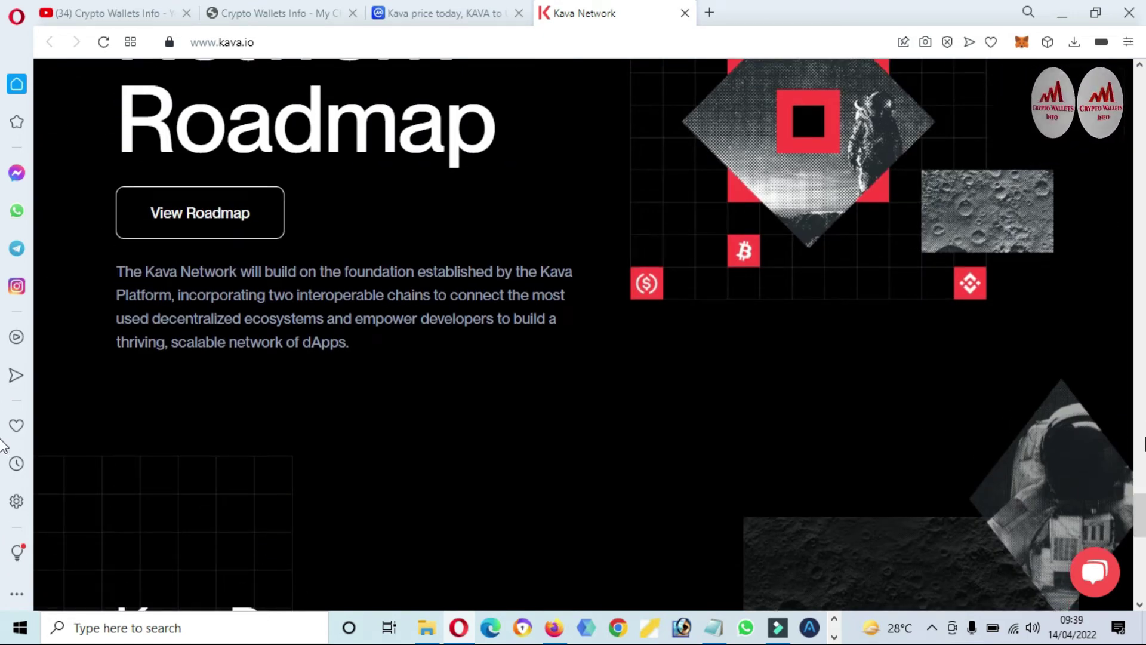
scroll(3, 483, up, 5)
scroll(3, 444, up, 3)
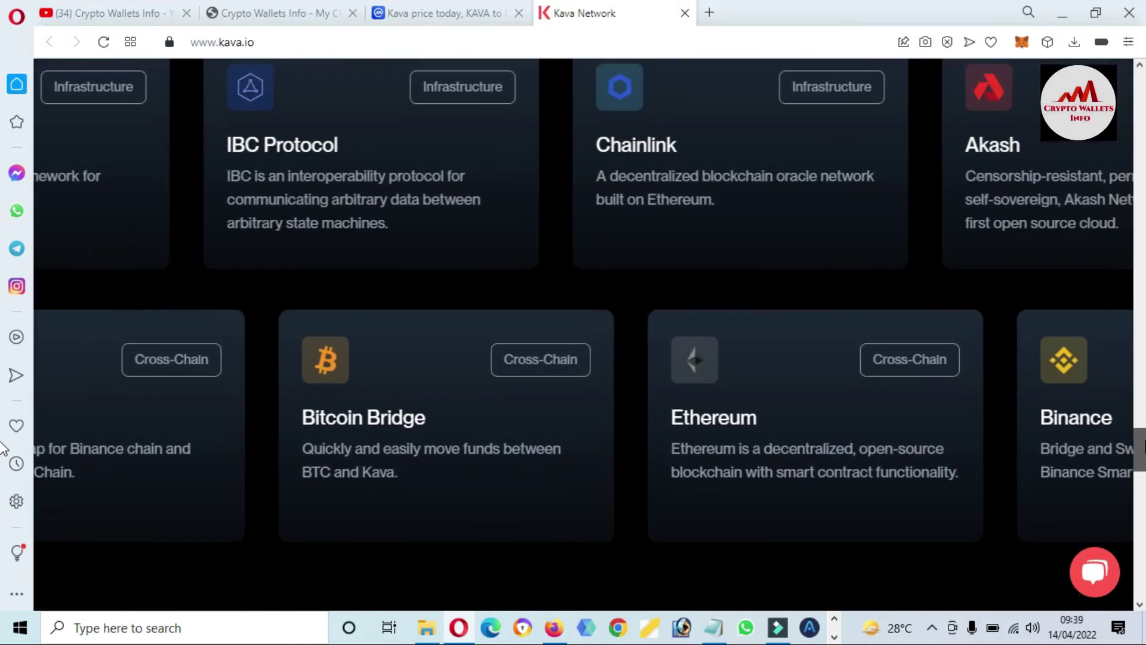
scroll(3, 443, up, 1)
scroll(2, 438, up, 1)
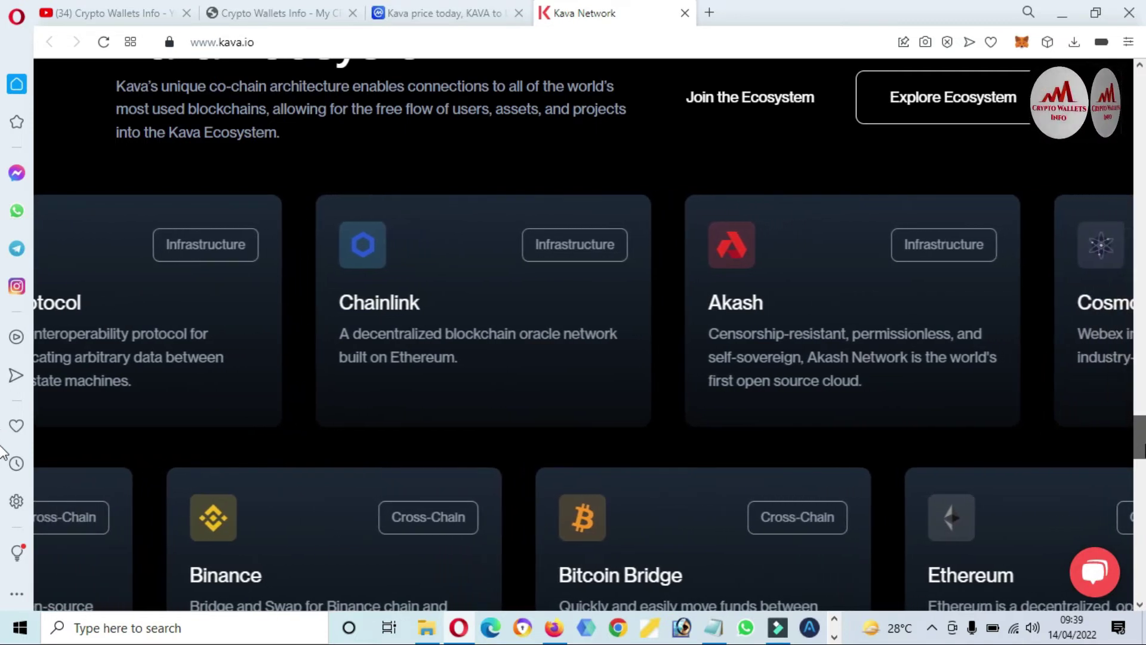
scroll(2, 452, down, 1)
scroll(2, 466, down, 3)
scroll(3, 510, down, 5)
scroll(3, 555, down, 5)
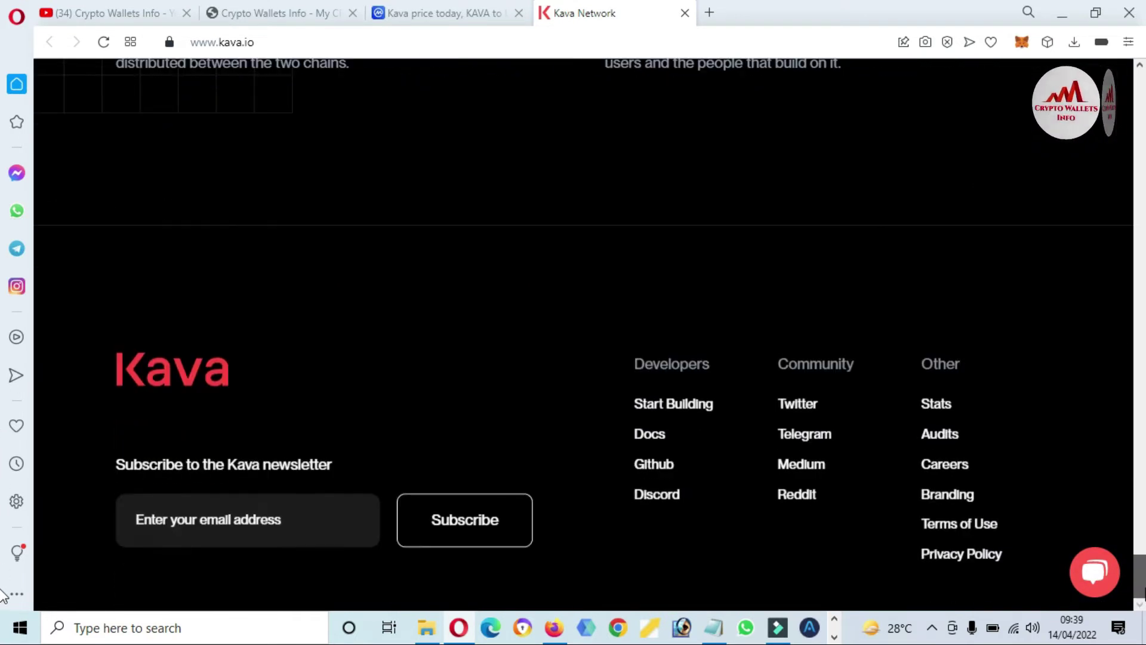
key(Home)
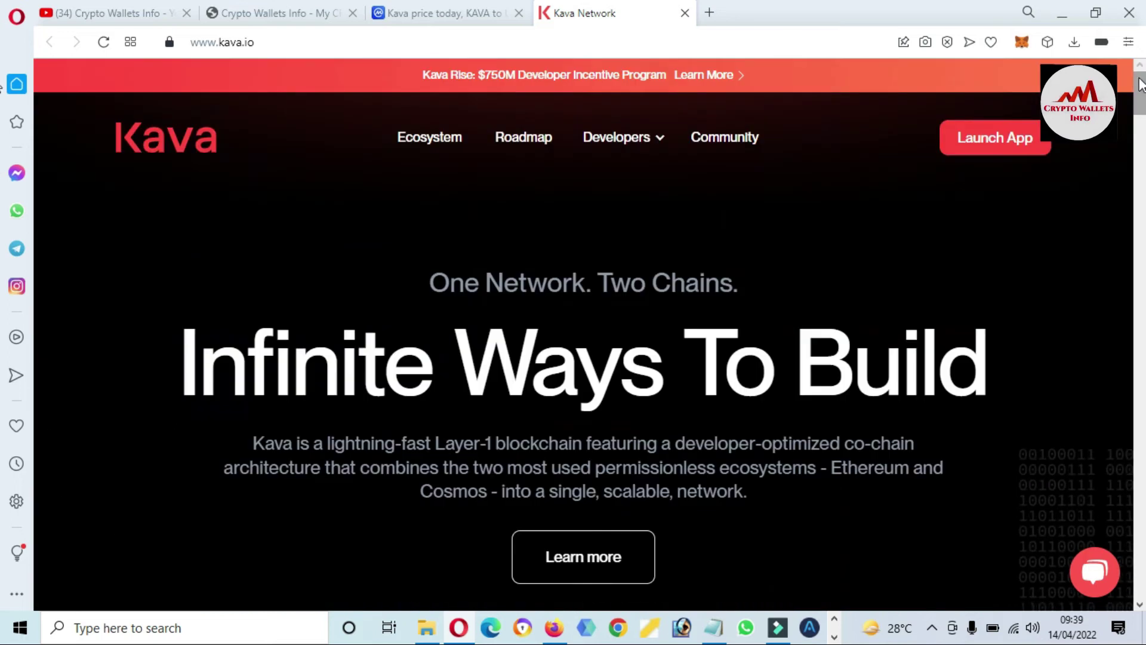
- Launch the Kava app's Balances page, preview Connect Wallet, and review Supported Assets and Rewards
click(1005, 141)
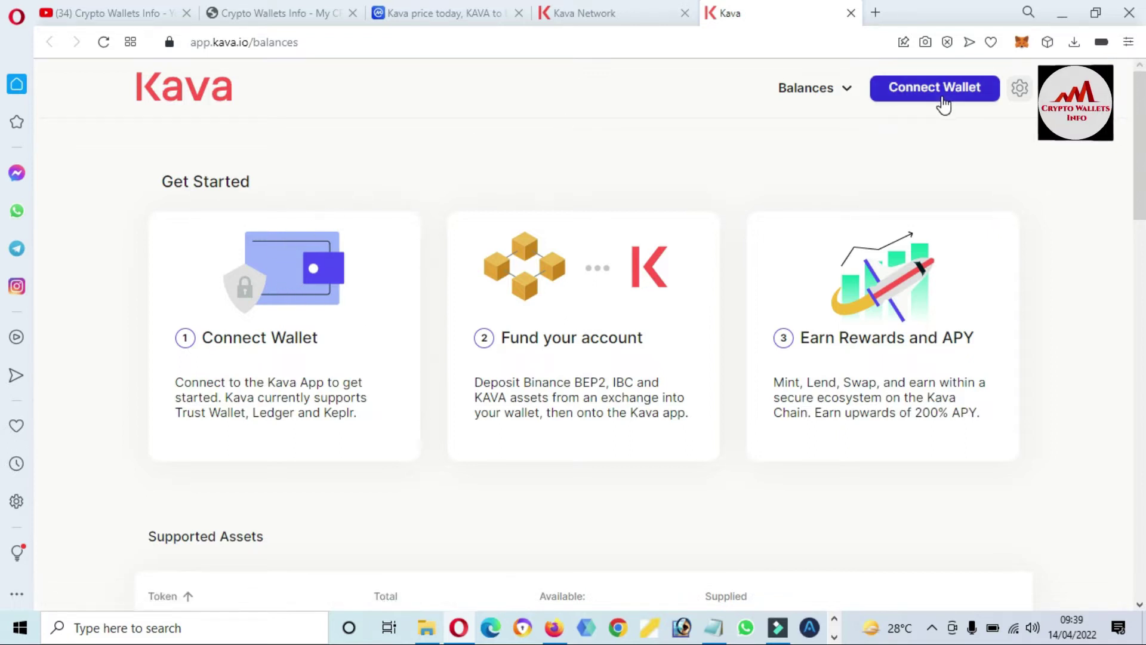
click(847, 95)
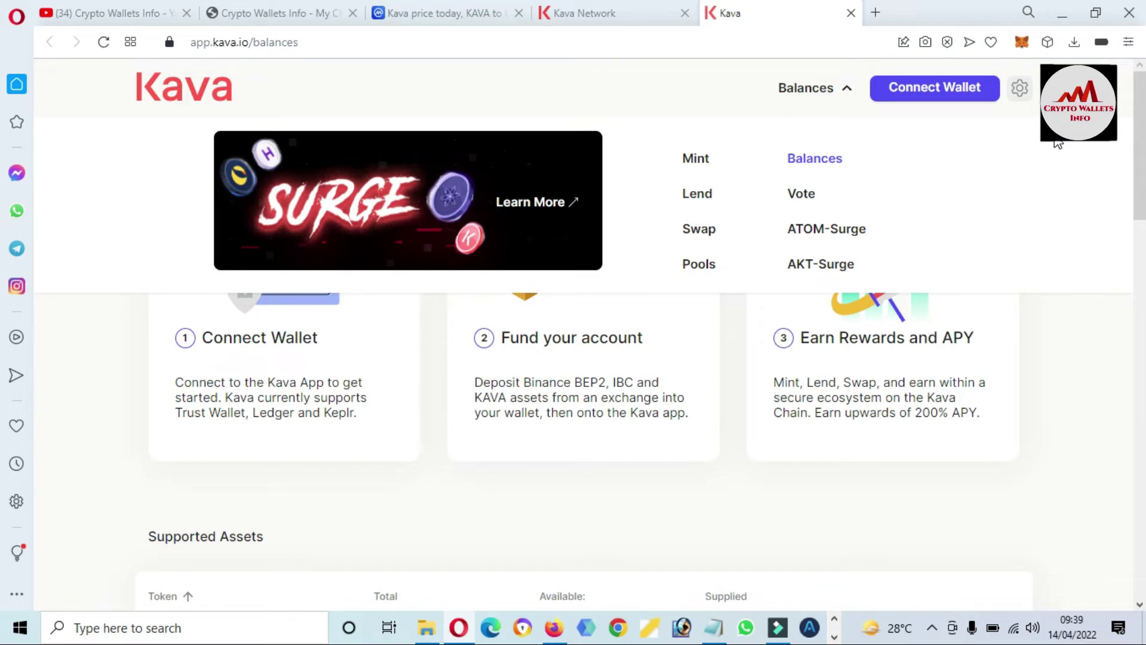
click(916, 93)
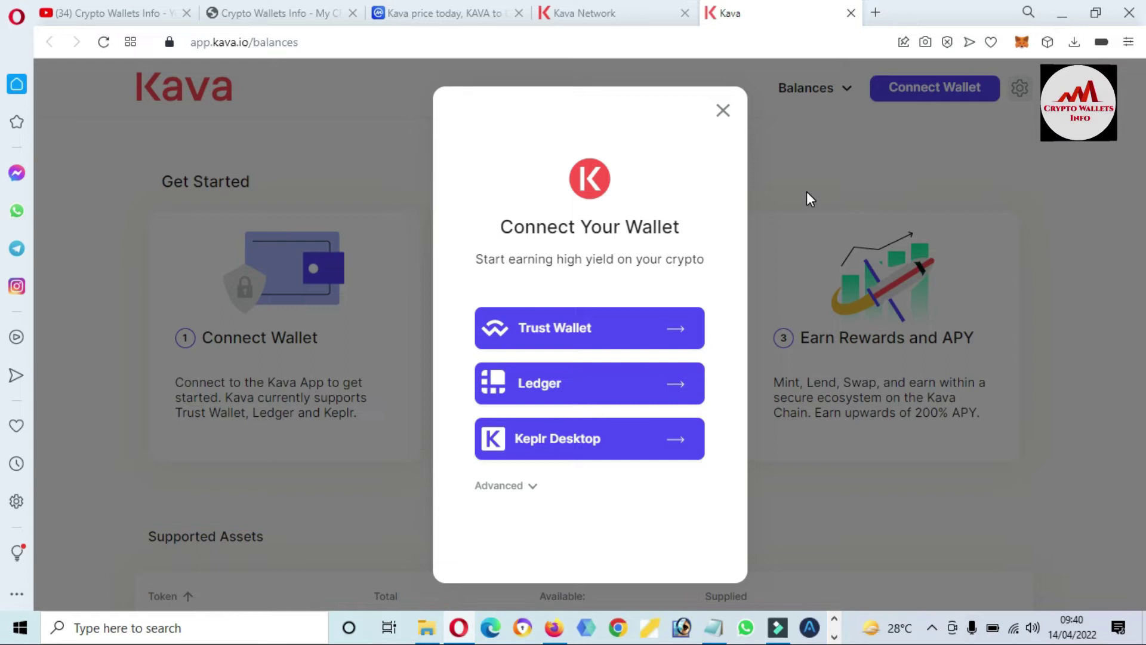
click(724, 110)
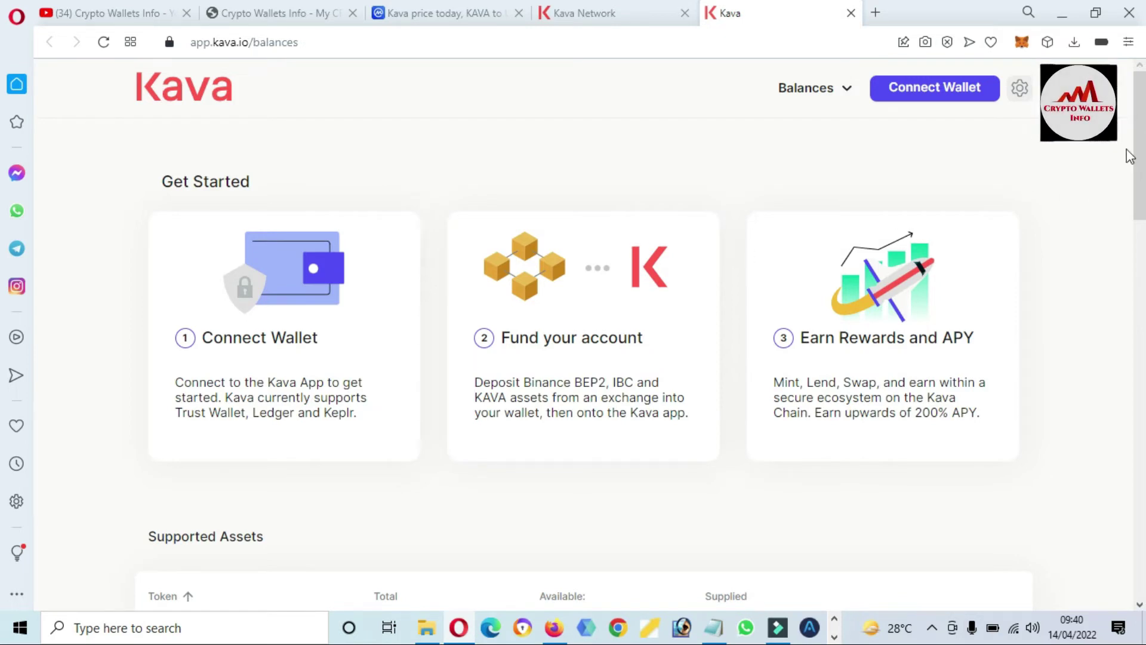
drag(1142, 143, 1145, 179)
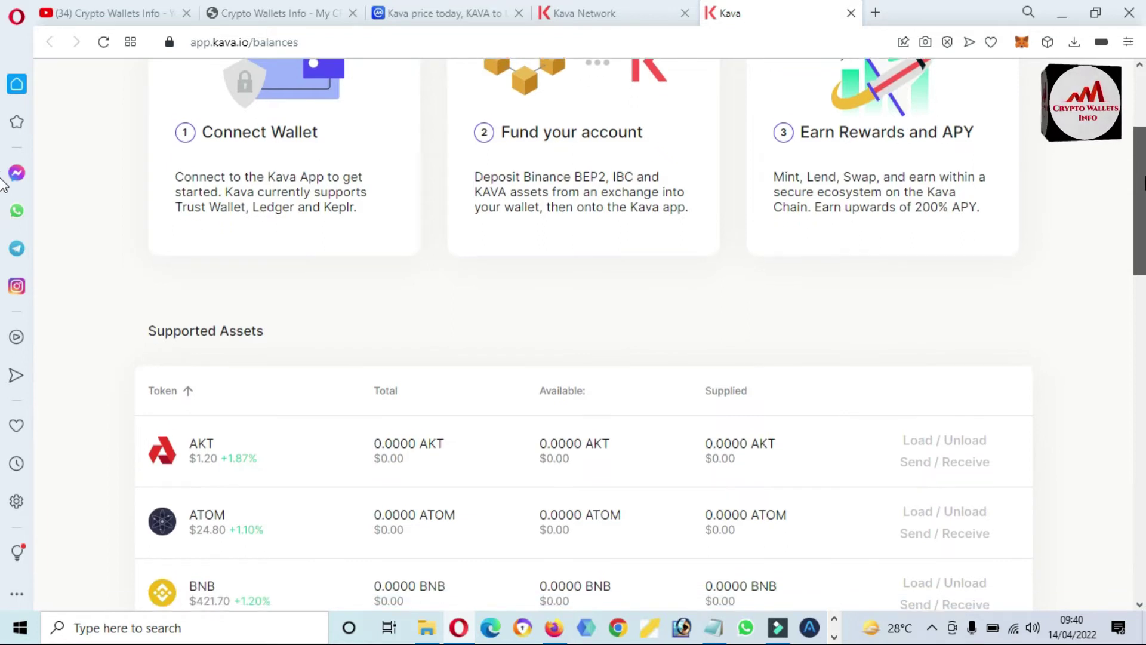
drag(1144, 178, 1144, 244)
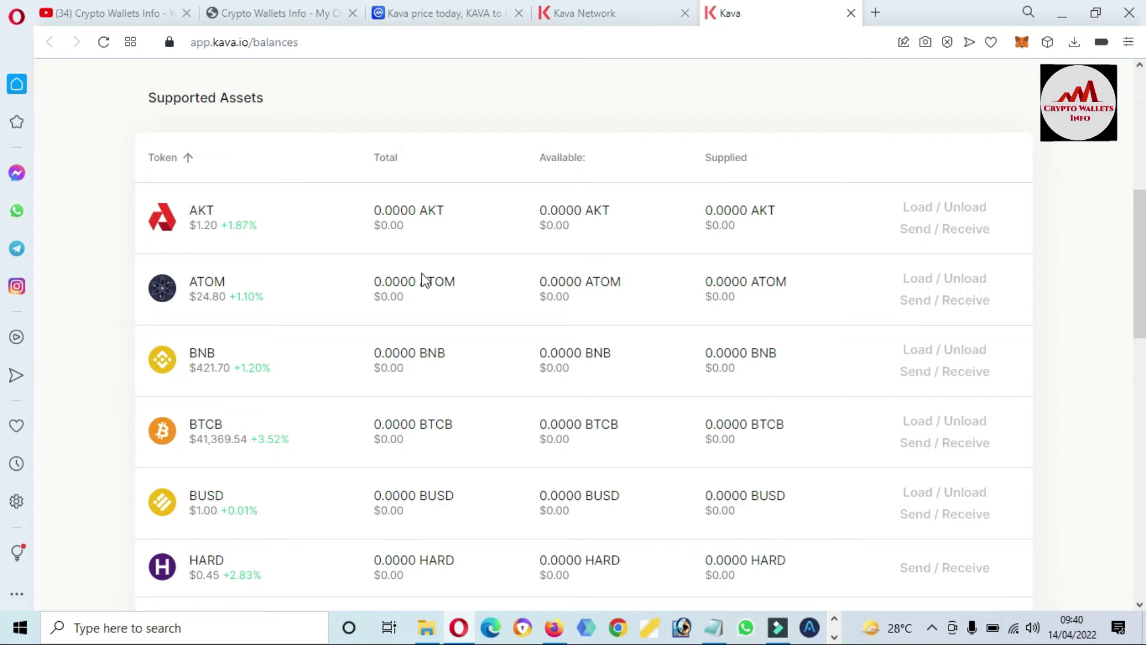
drag(1142, 249, 1144, 528)
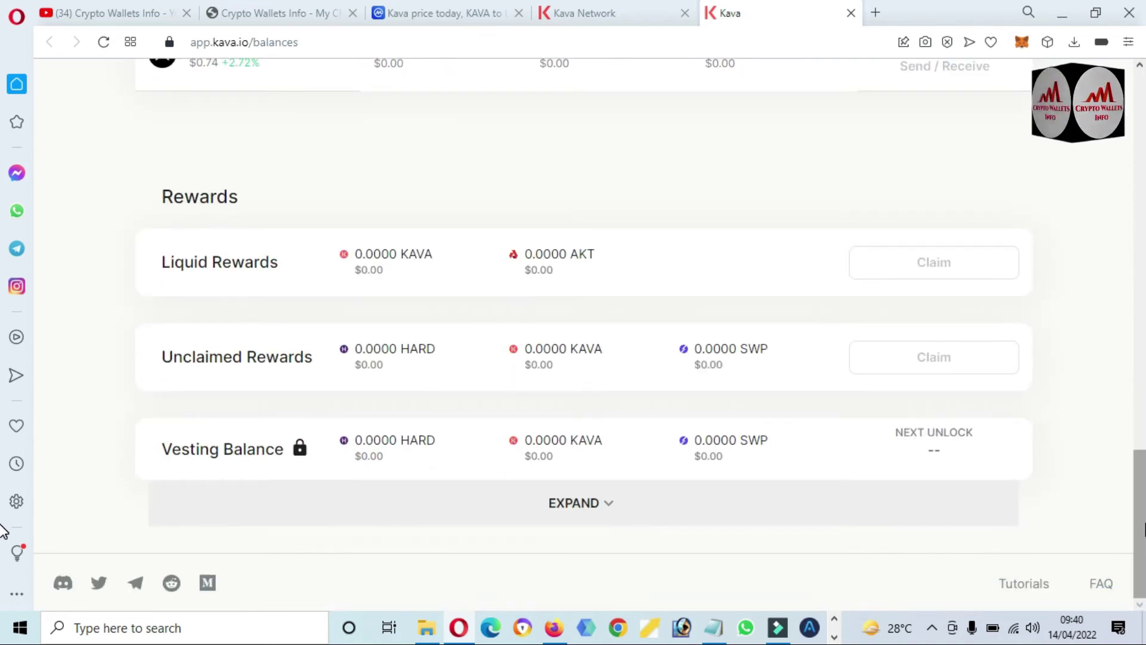
key(Home)
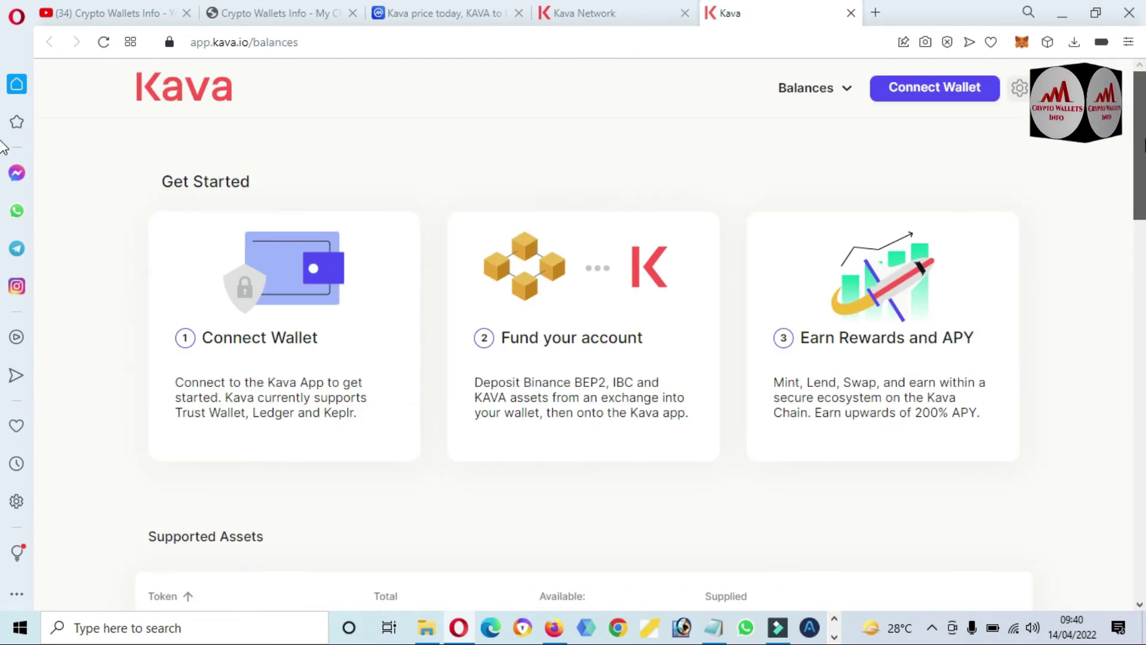
- Unlock MetaMask with the password and expand Account 1 into a full browser tab
click(1021, 42)
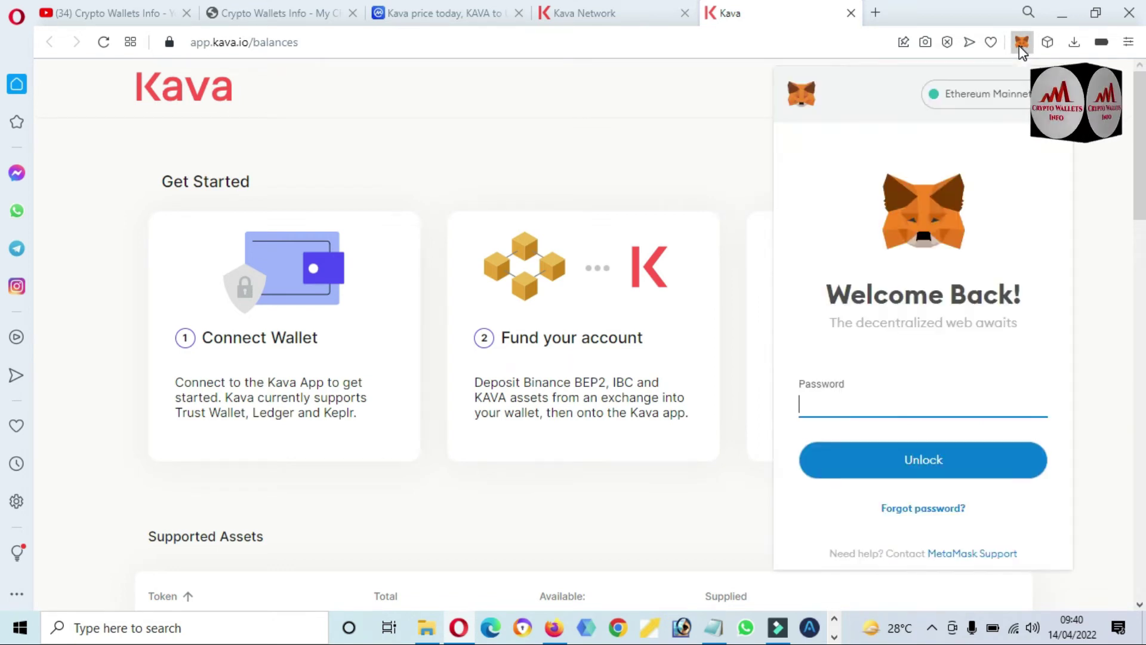
text(a)
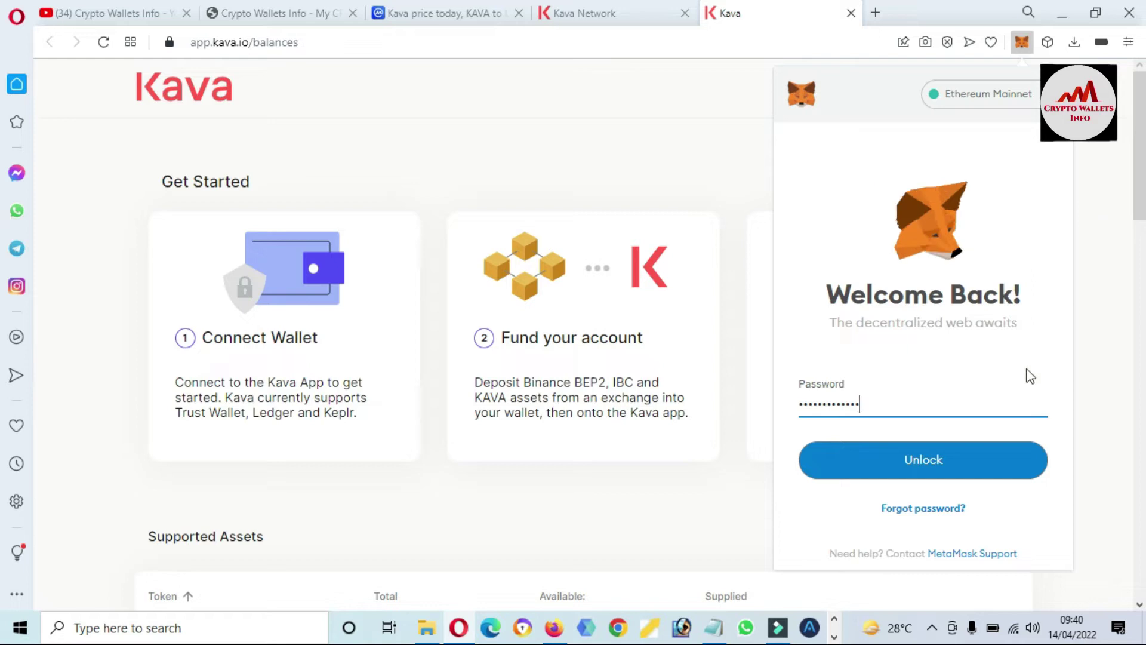
click(936, 459)
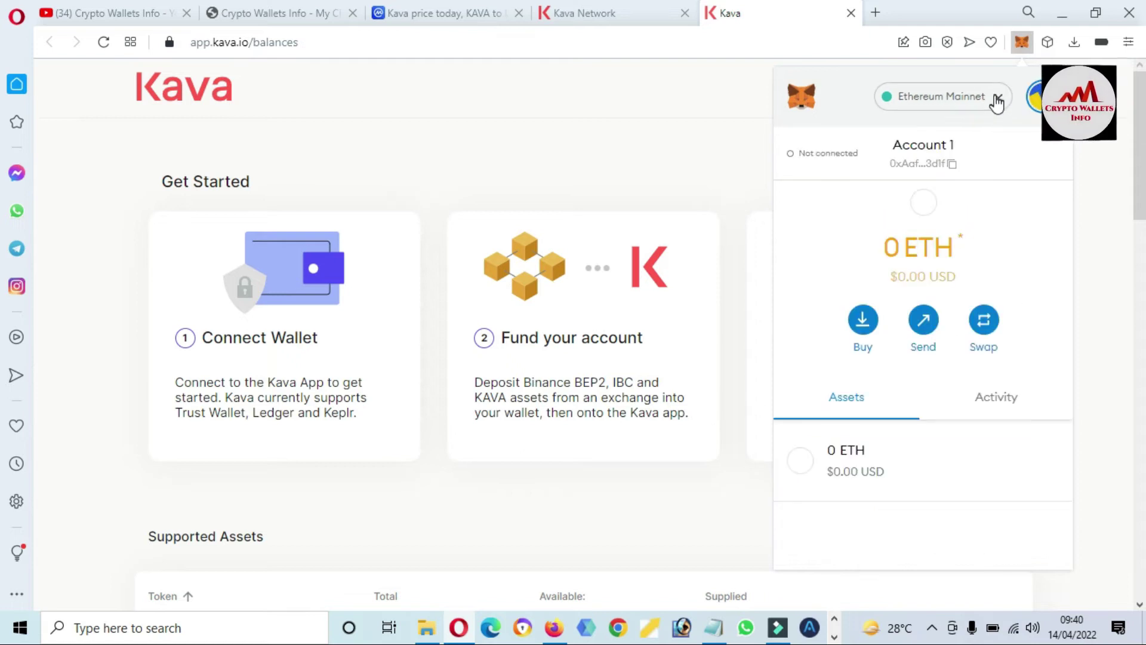
click(1058, 159)
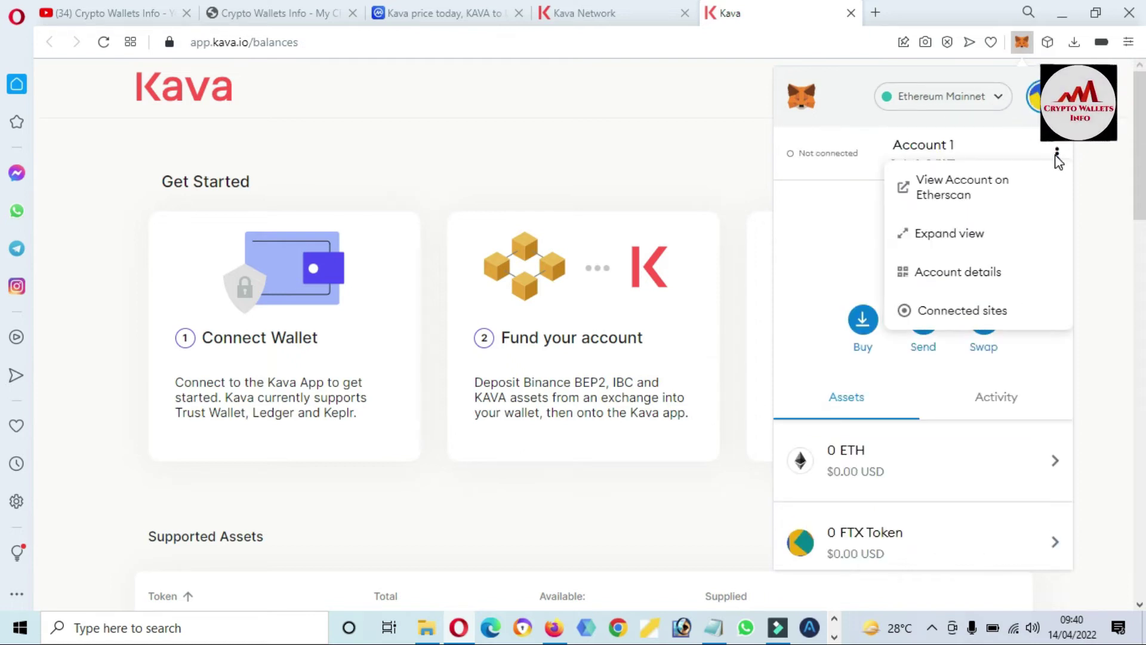
click(940, 235)
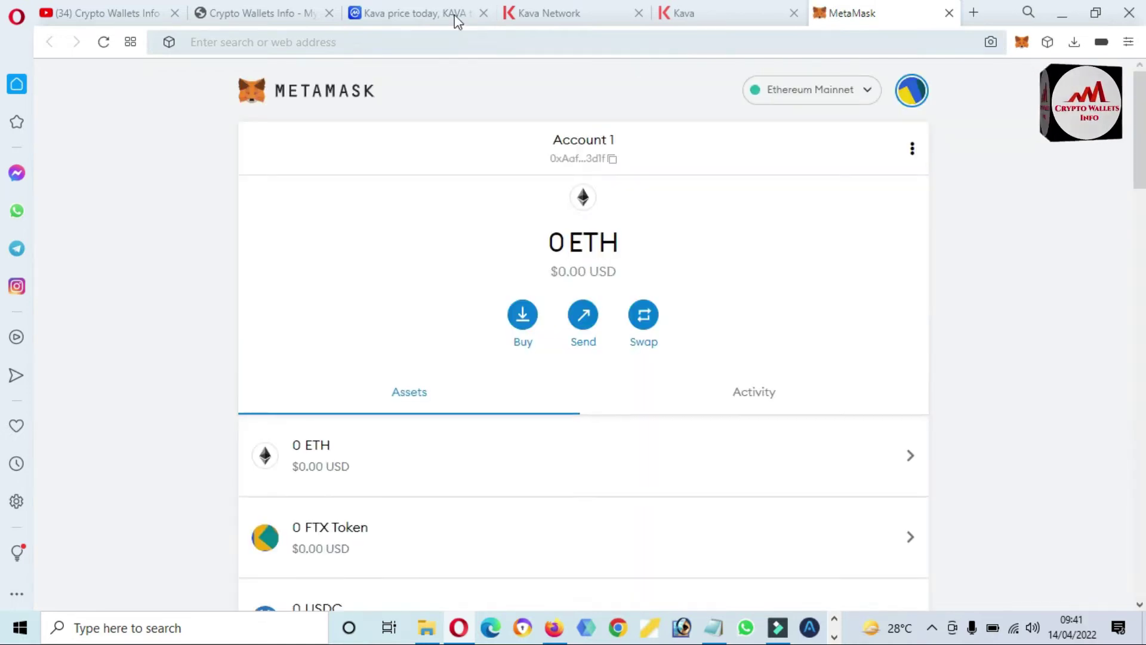
- Copy the Kava.io contract address from Etherscan, then return to MetaMask's asset list and network list
click(437, 13)
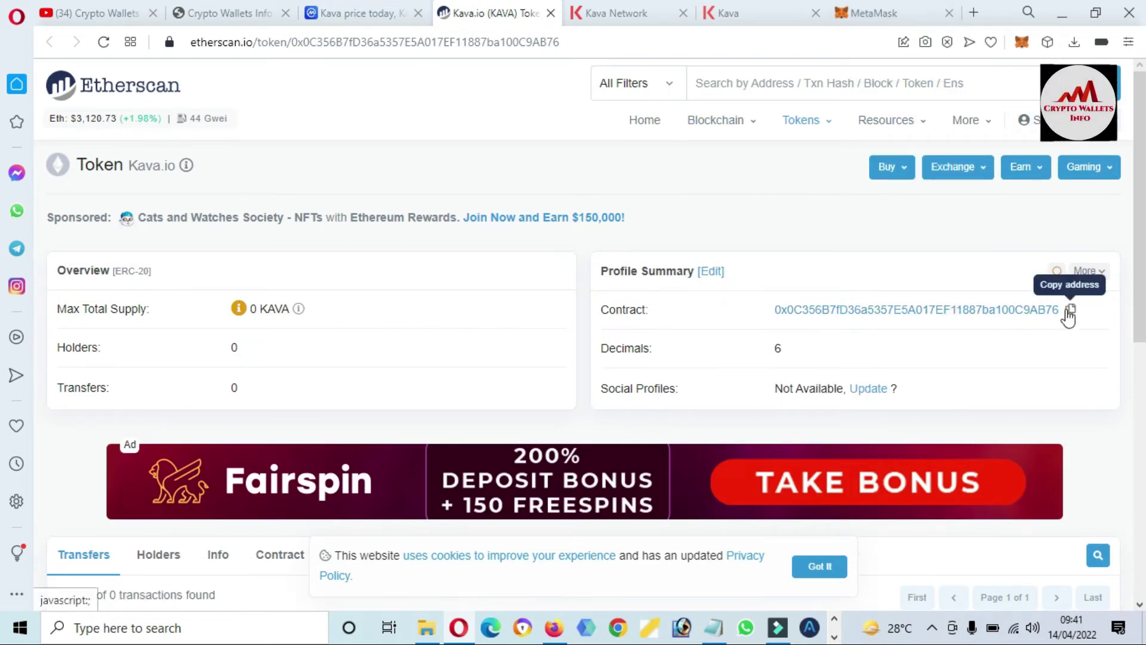
click(1071, 309)
click(874, 13)
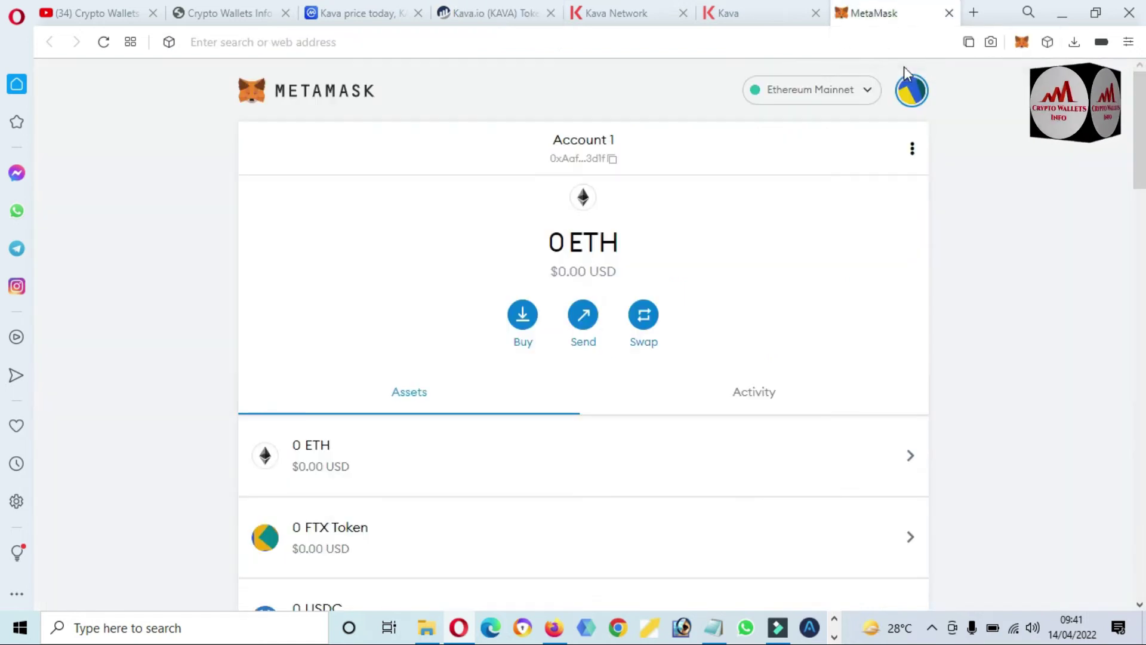
drag(1144, 99, 1139, 519)
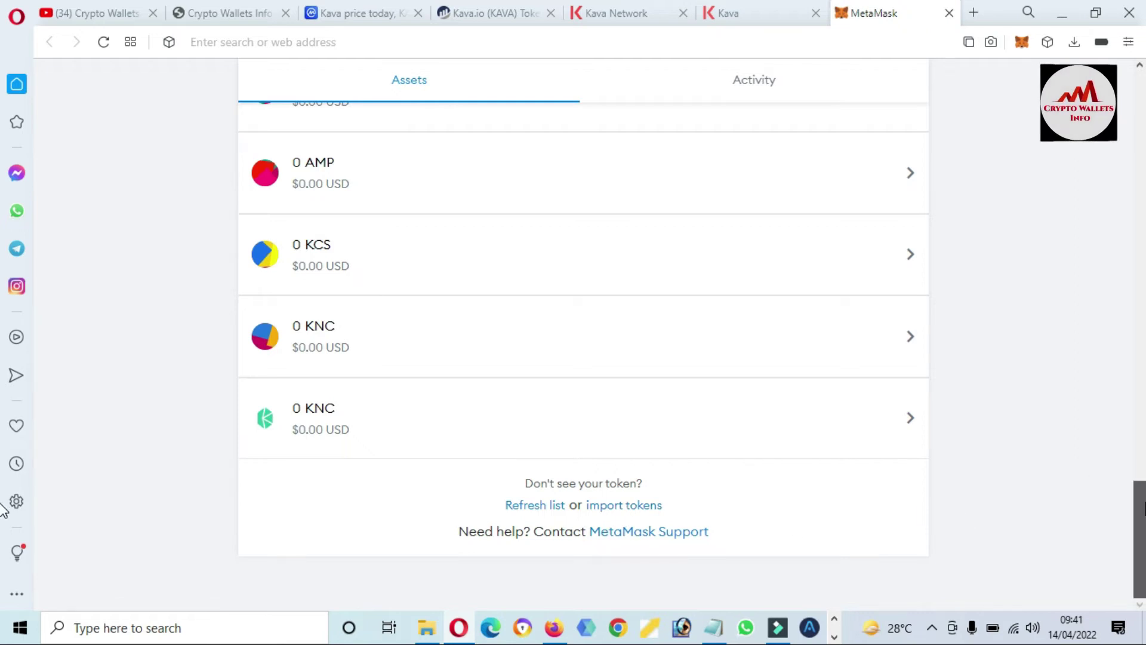
drag(1143, 501, 1144, 61)
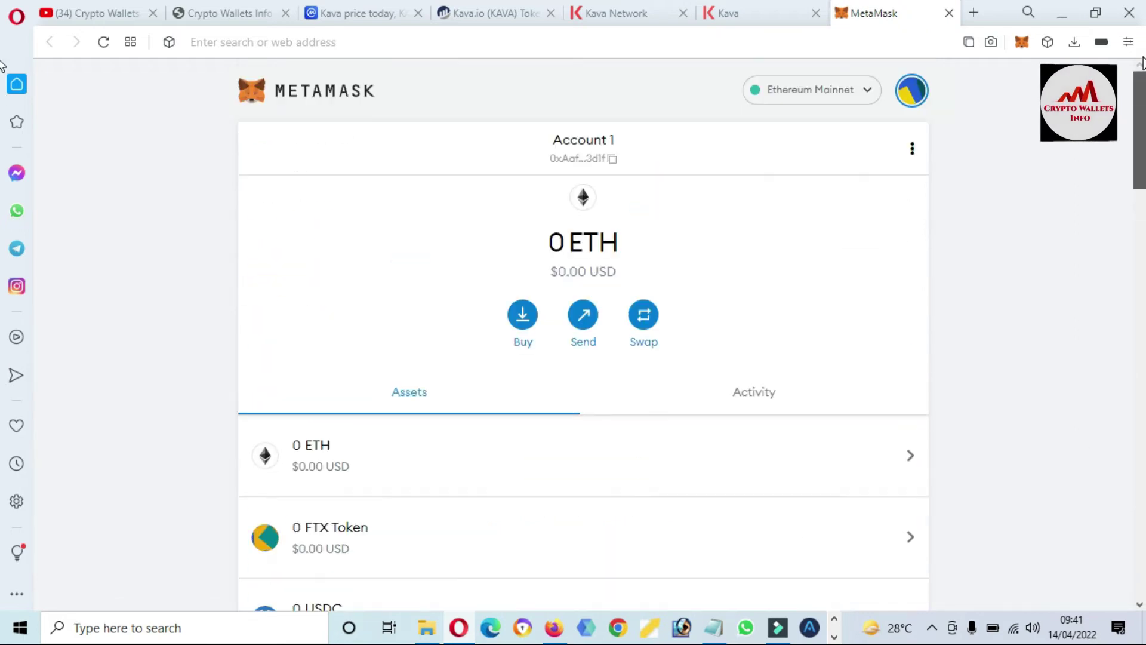
click(863, 93)
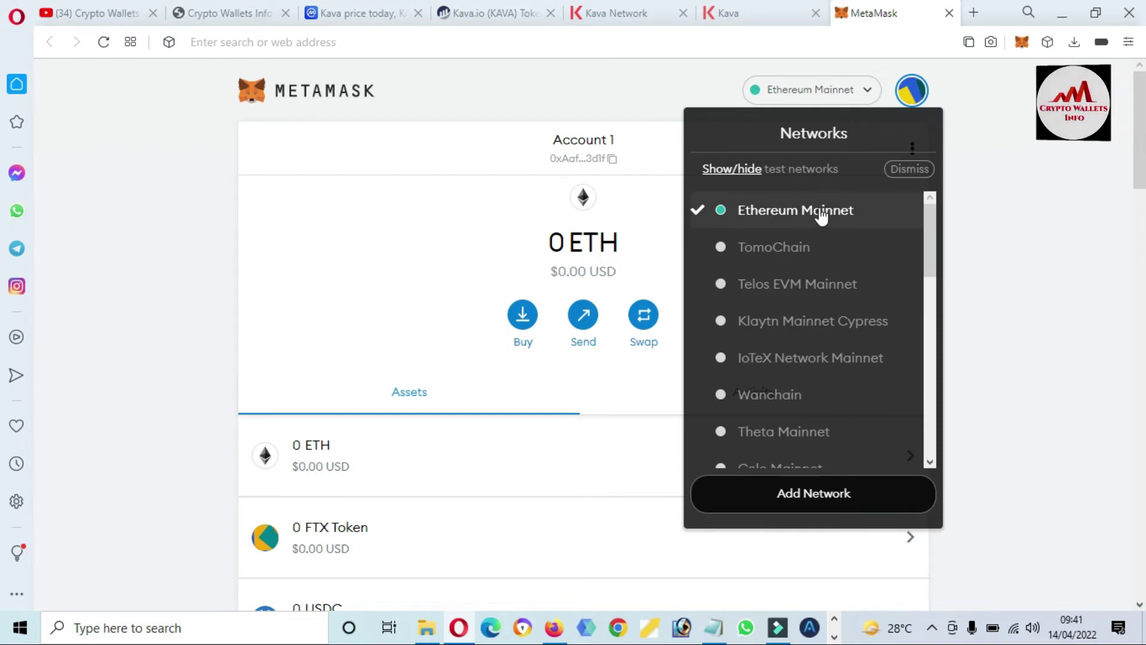
click(1006, 191)
scroll(582, 358, down, 15)
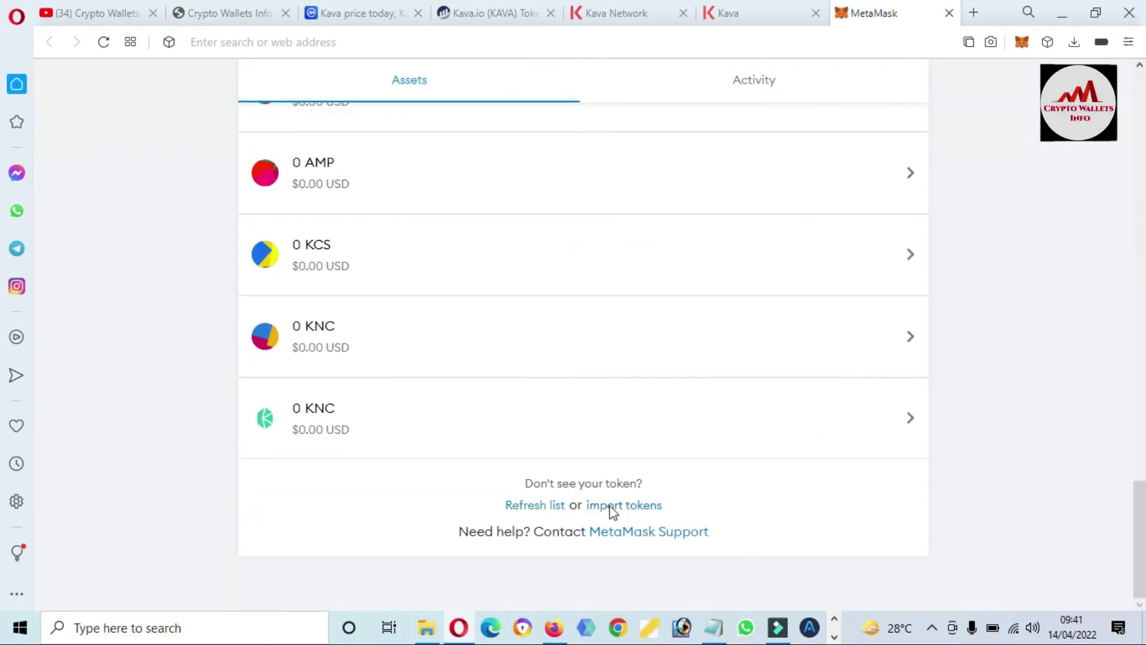
- Paste the KAVA contract address from Etherscan into MetaMask's Custom Token form and add it
click(612, 509)
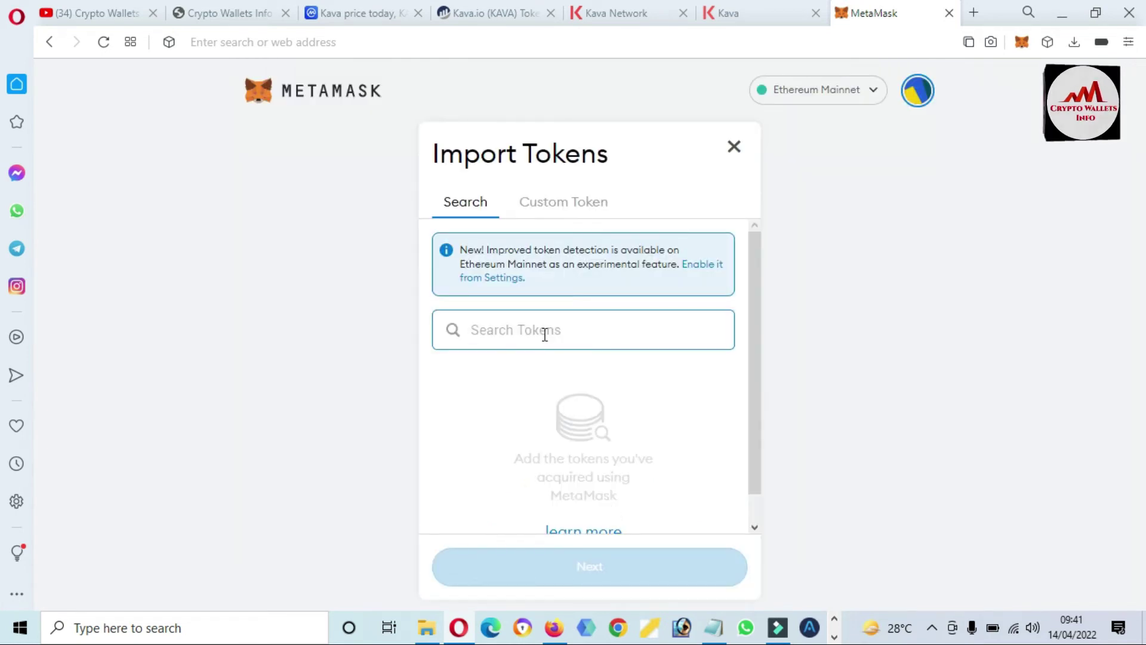
text(kava)
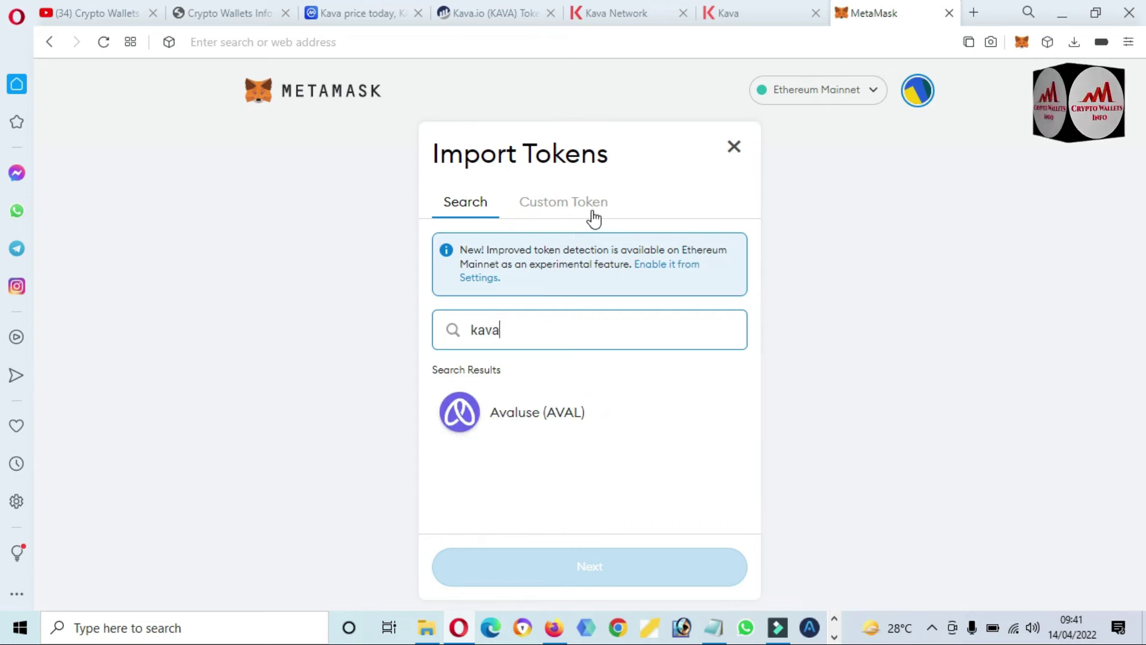
click(566, 211)
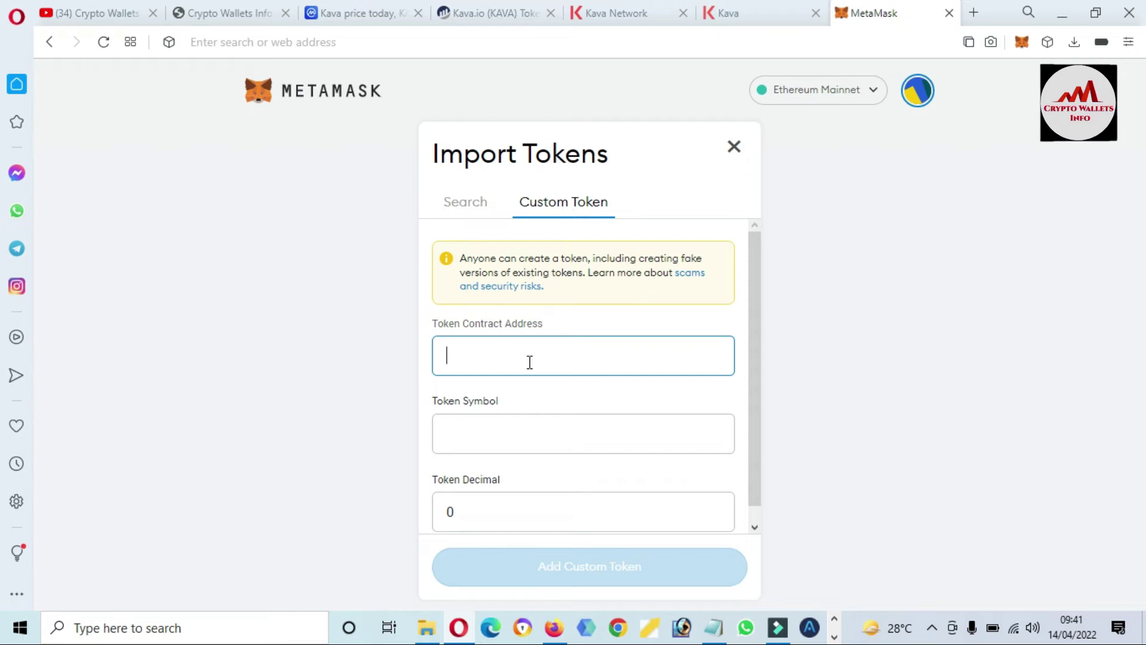
key(ctrl+v)
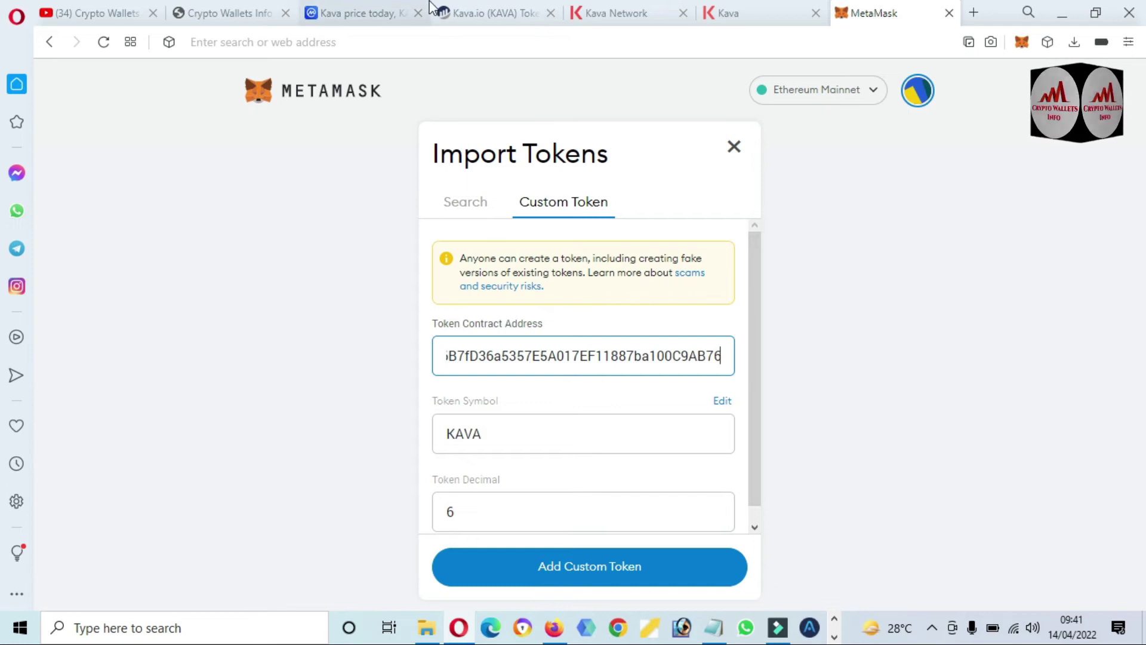
click(448, 12)
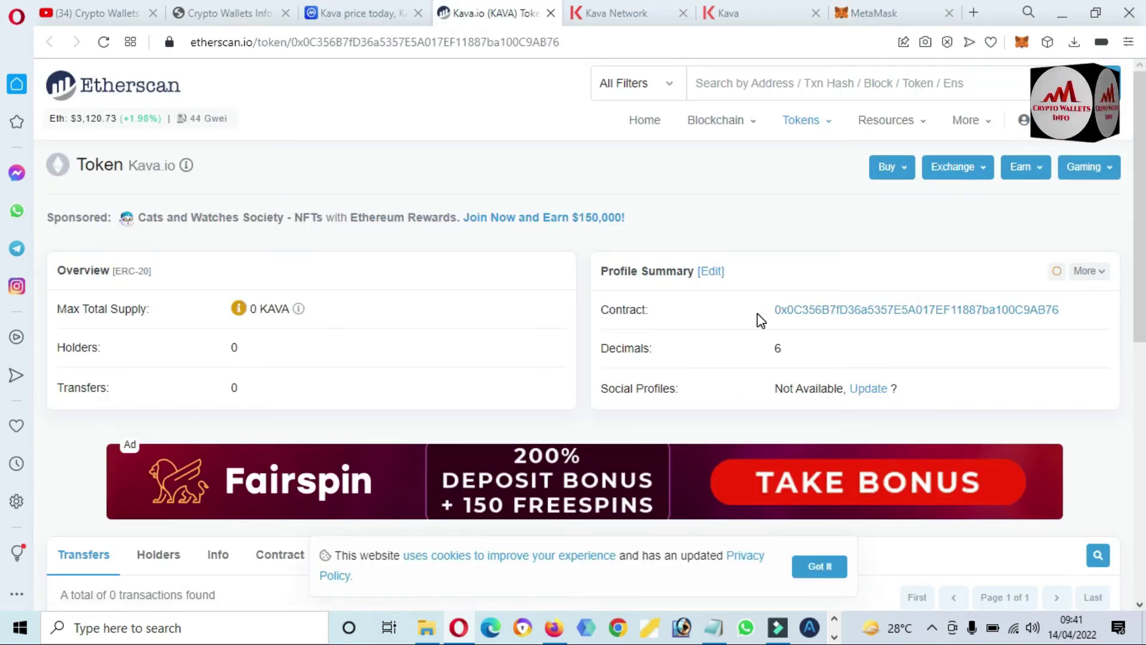
mouse_move(757, 320)
mouse_down()
mouse_move(969, 309)
mouse_move(881, 266)
mouse_up()
click(887, 14)
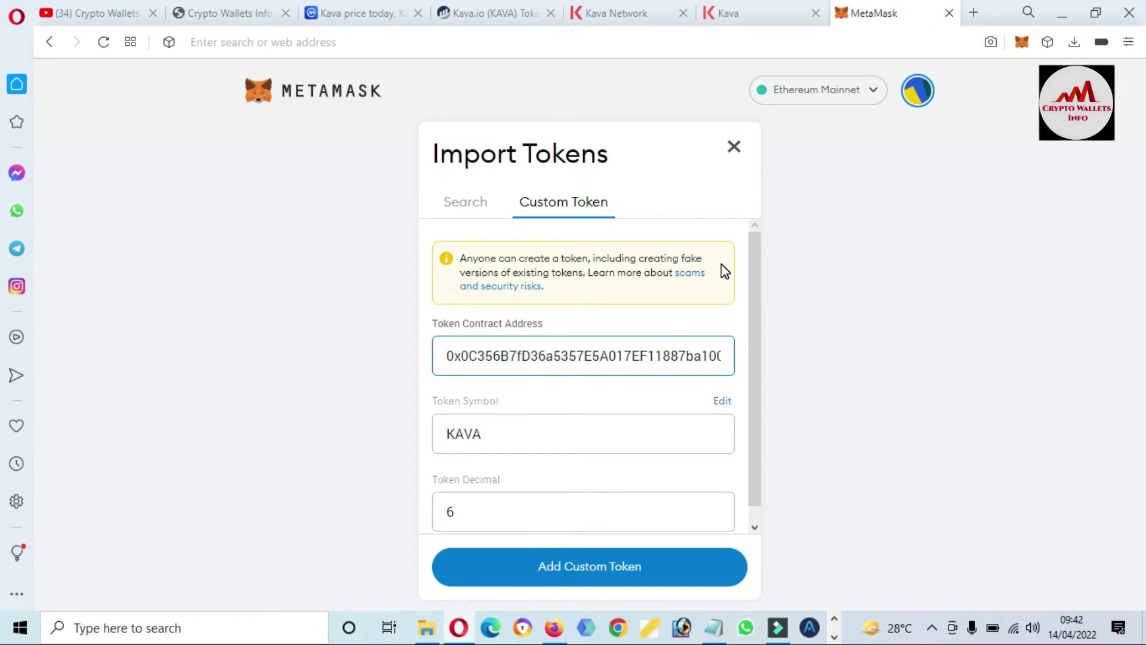
click(594, 562)
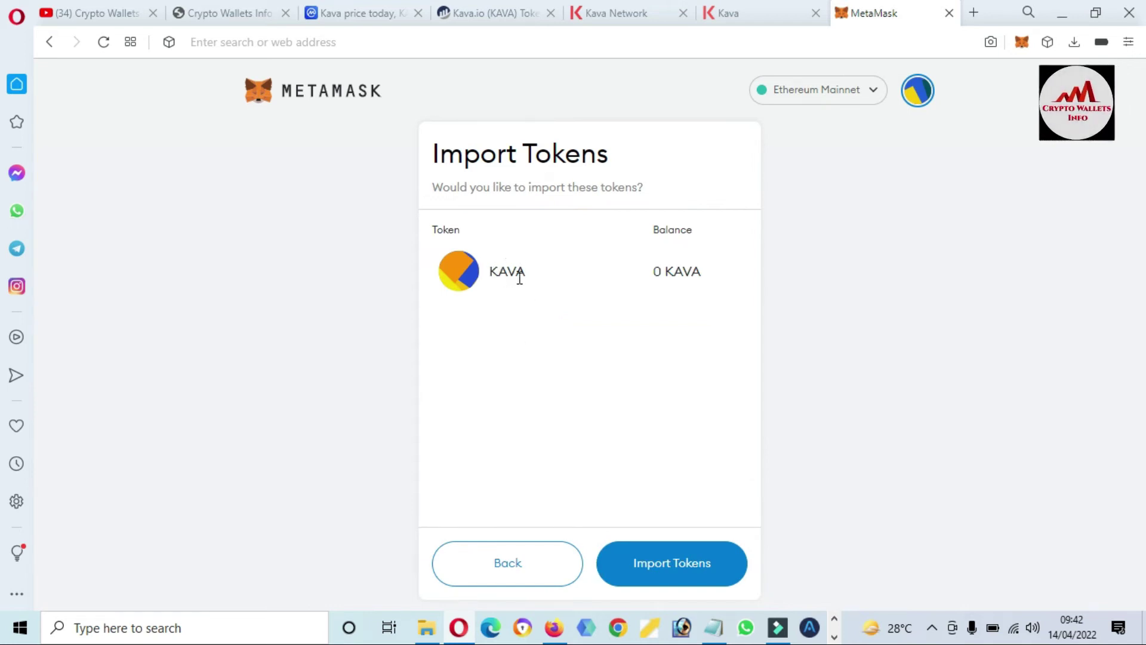
- Confirm the KAVA import and open its 0 KAVA token page from Account 1's assets
click(676, 566)
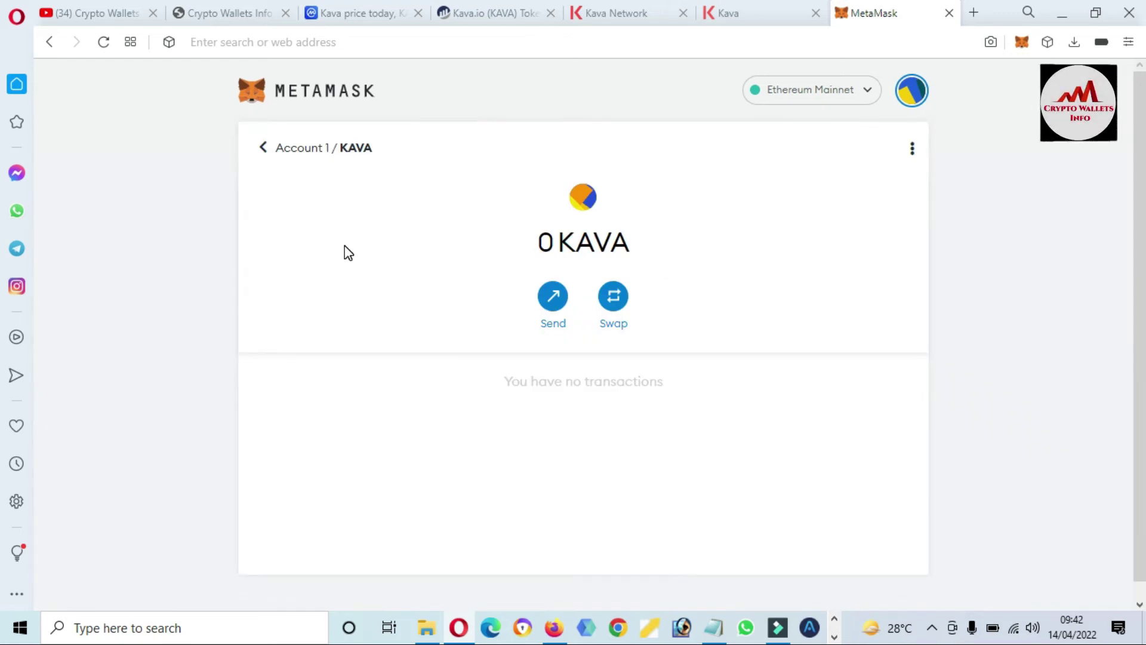
click(296, 155)
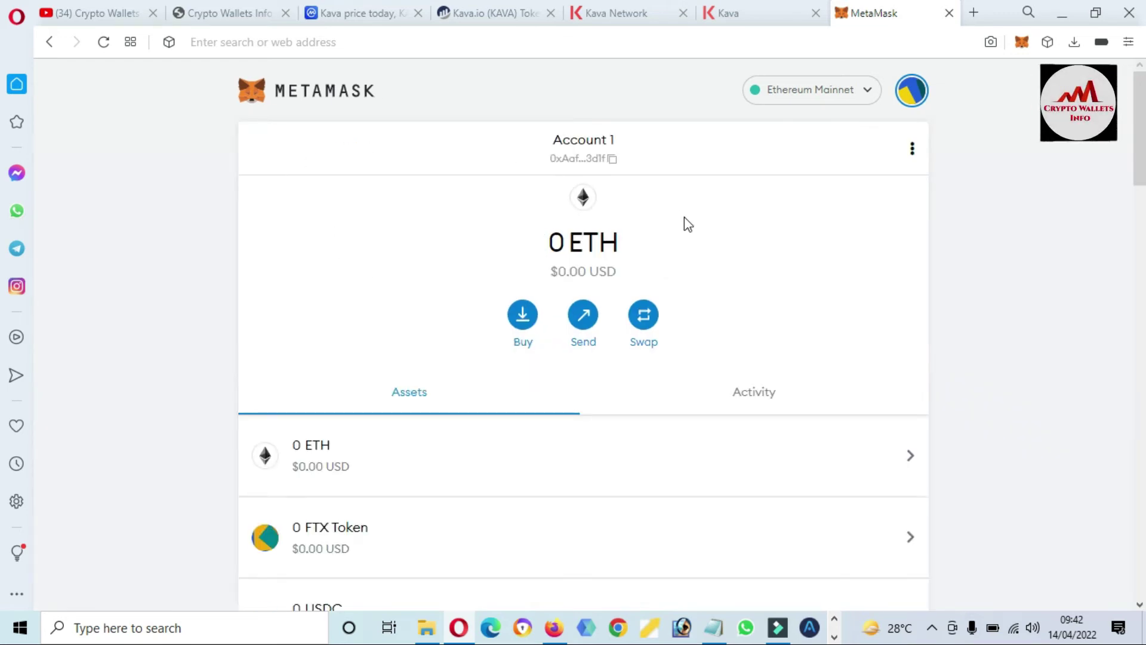
scroll(583, 358, down, 5)
scroll(583, 358, down, 5)
scroll(583, 358, down, 5)
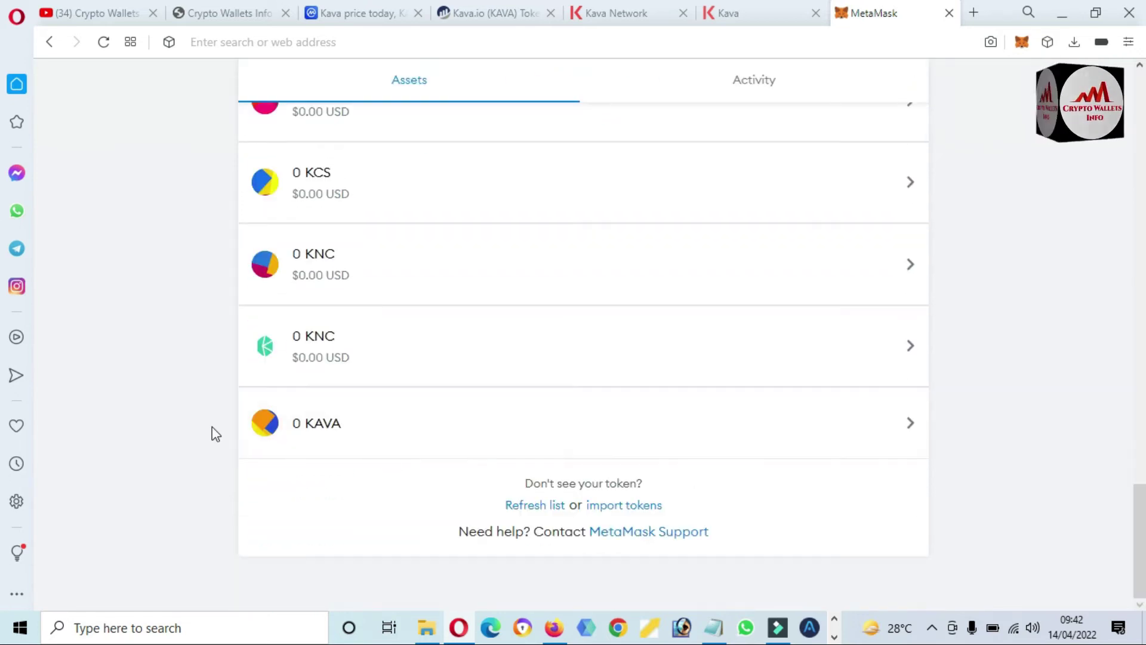
drag(201, 425, 361, 448)
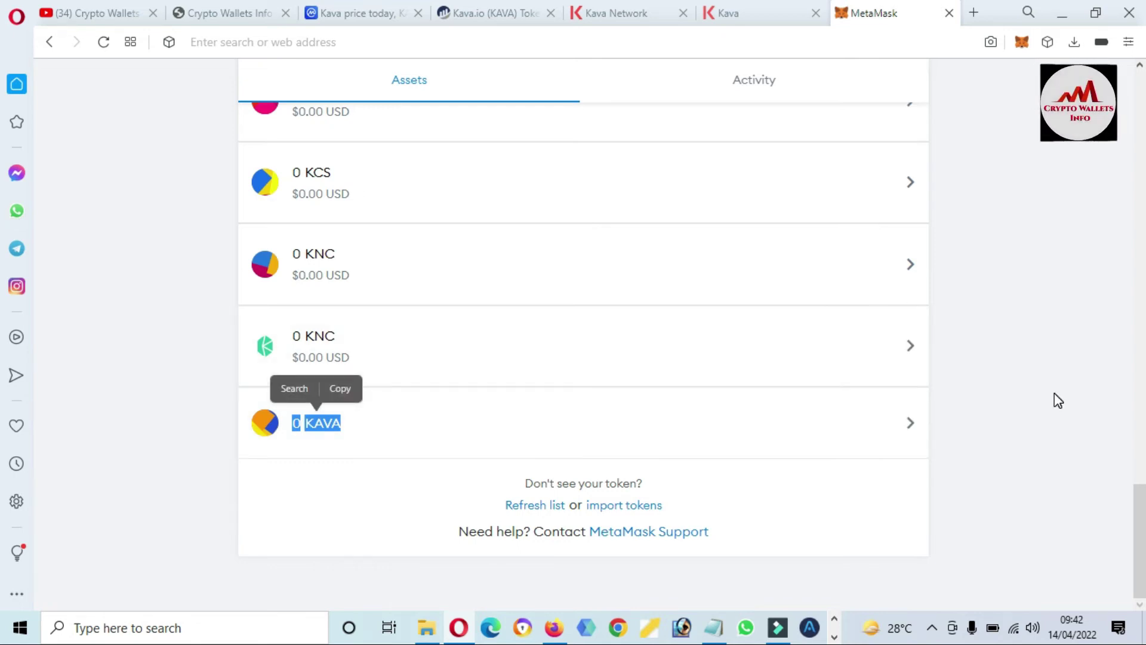
click(1056, 395)
mouse_move(409, 424)
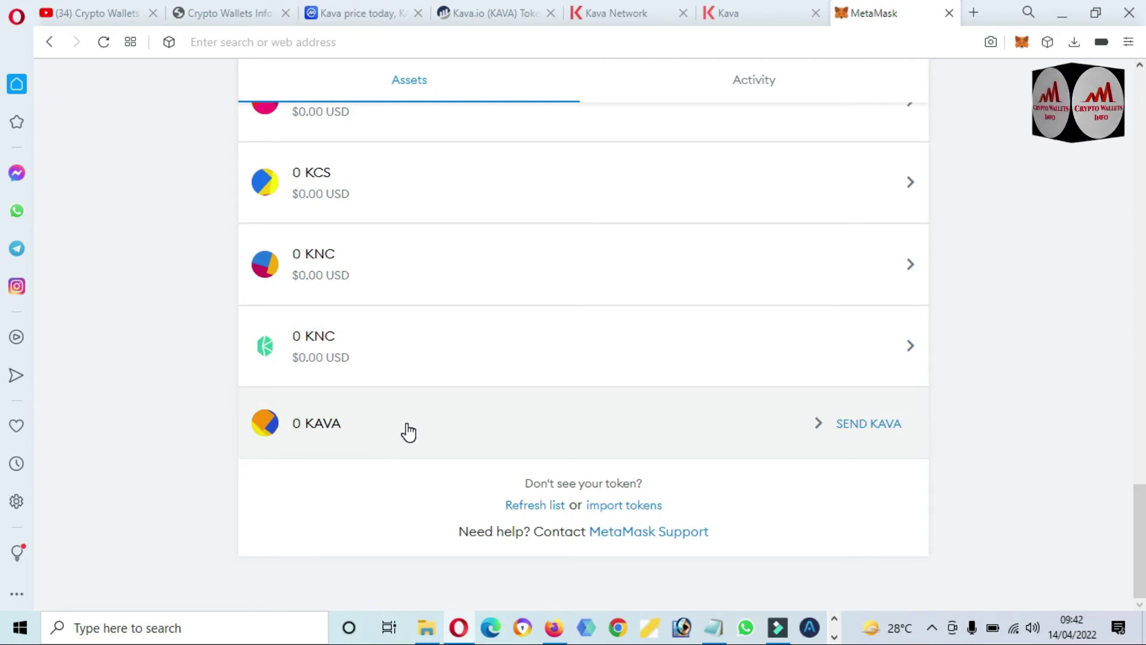
click(409, 431)
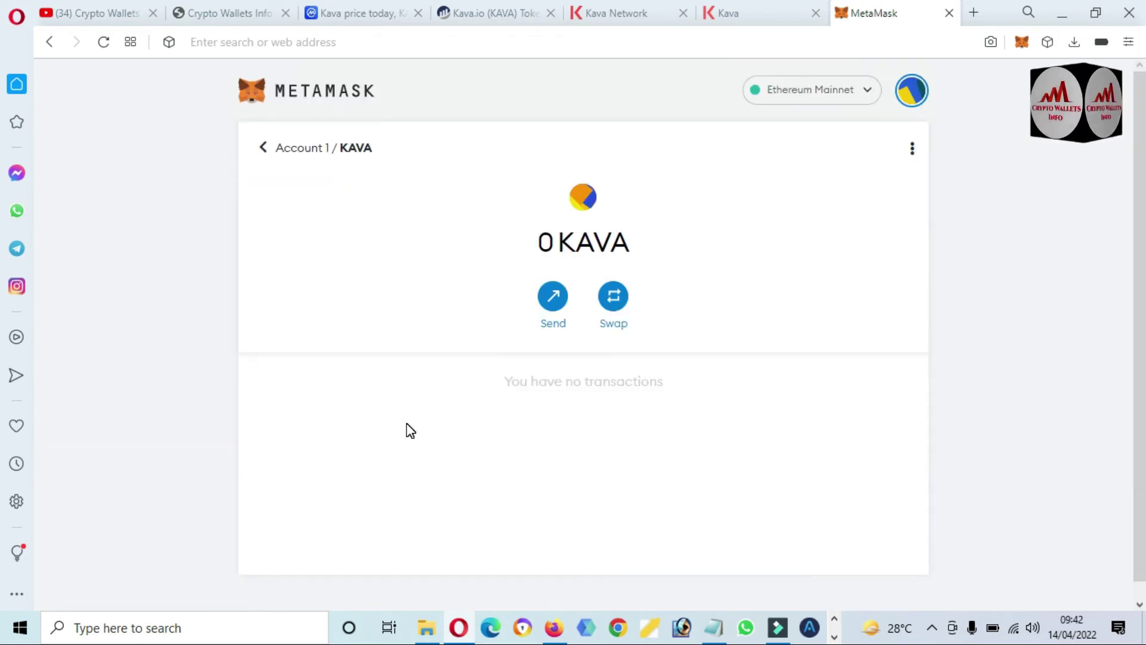
- Show Account 1's details with its receiving address, then reach the Show Private Keys password prompt
click(915, 152)
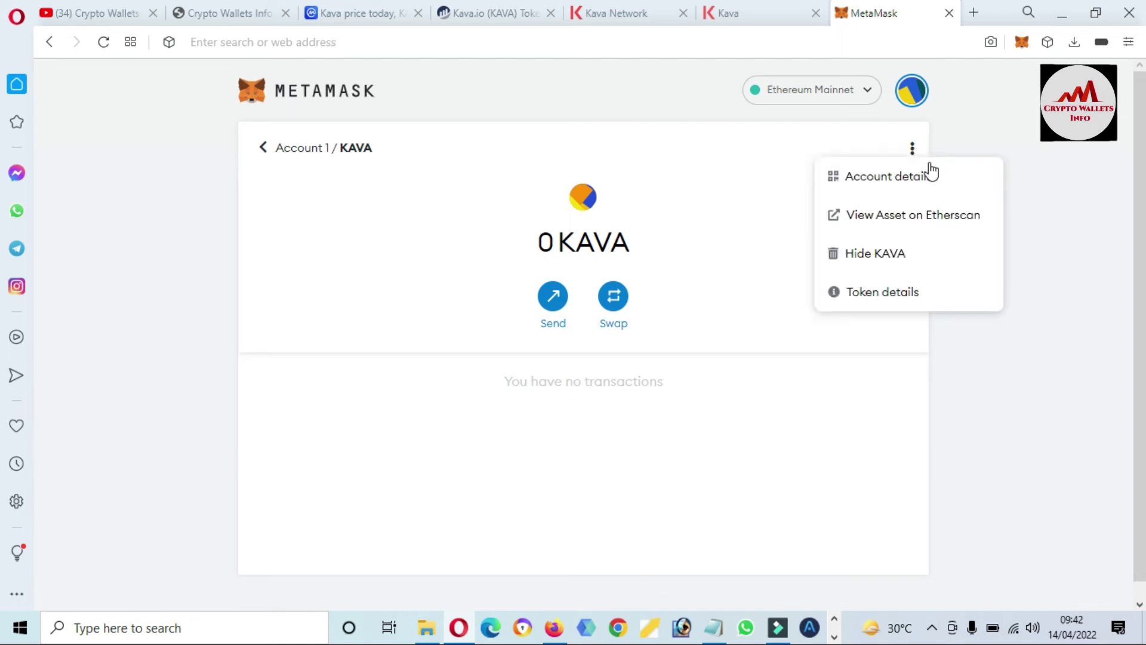
click(892, 182)
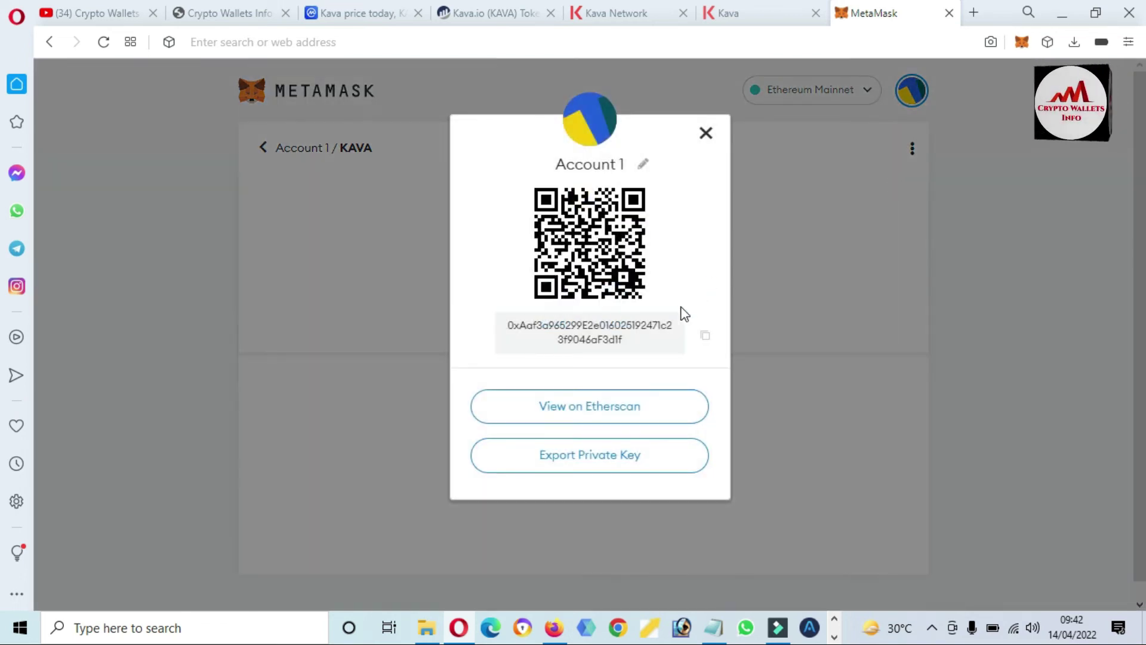
drag(627, 341, 510, 332)
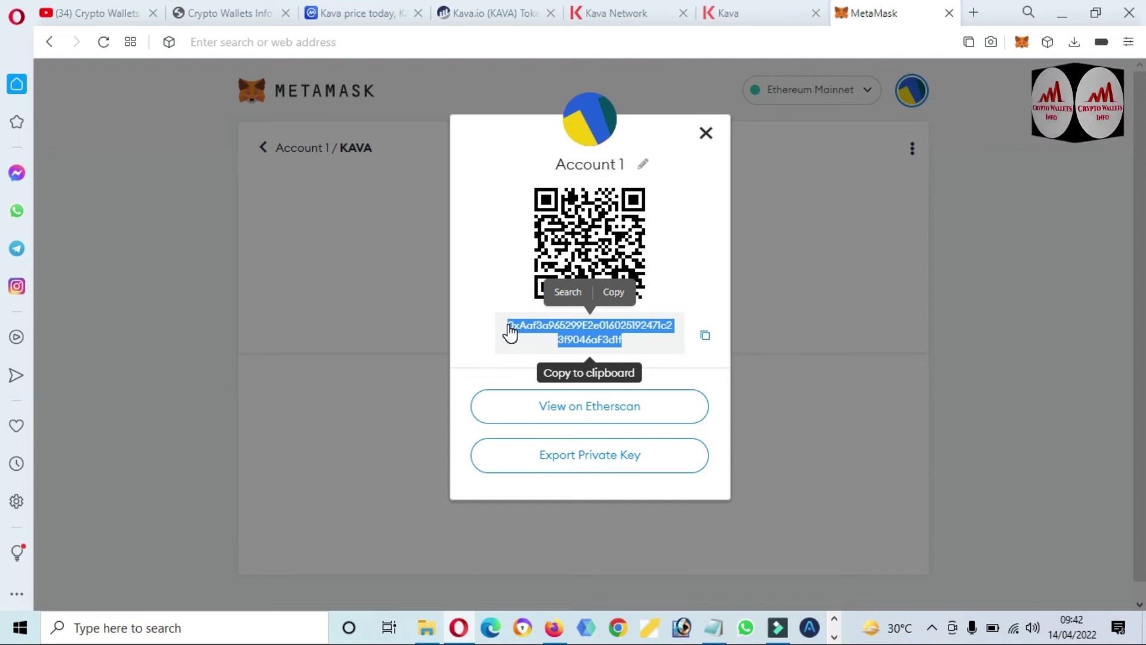
click(603, 492)
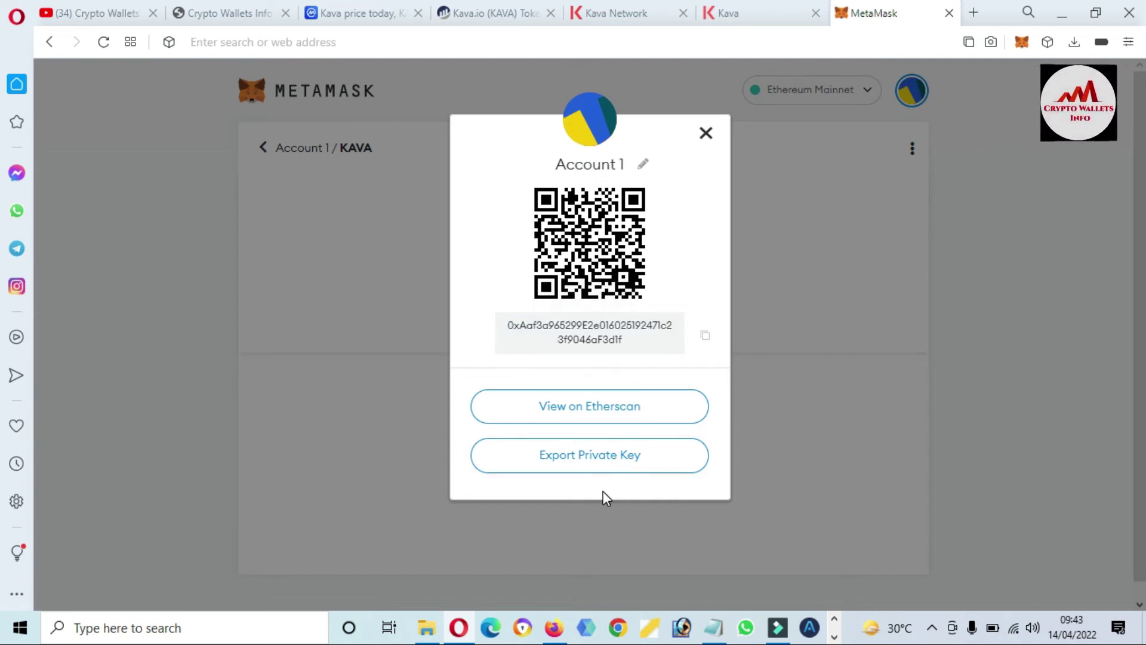
- Confirm the wallet password to export Account 1's private key, then select the revealed key
click(583, 463)
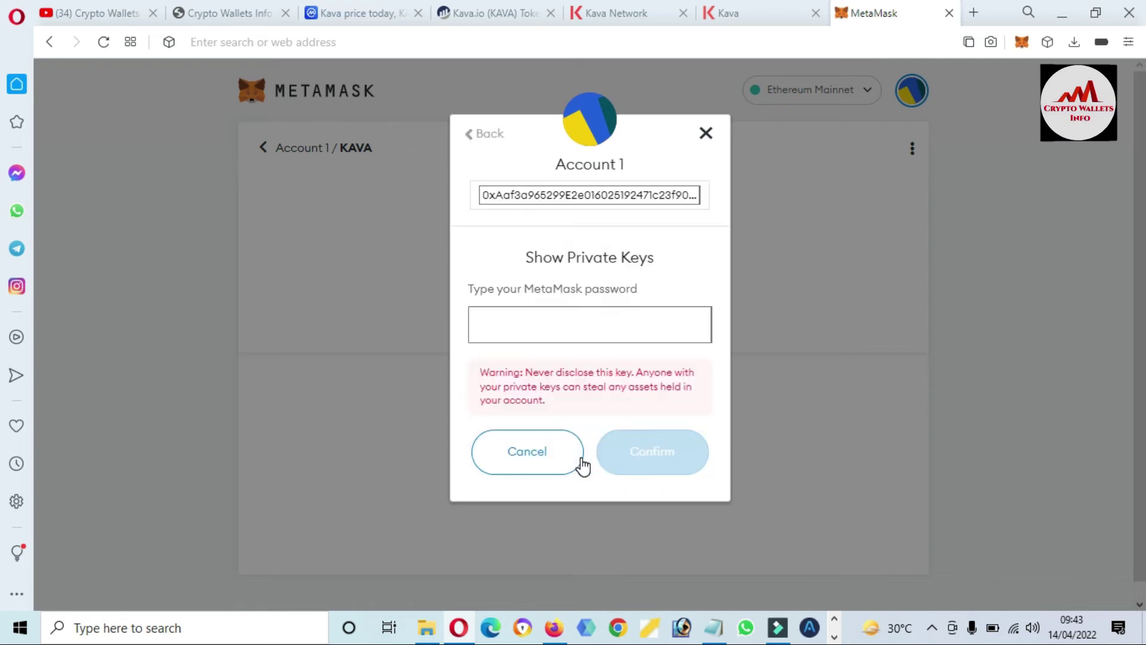
click(543, 336)
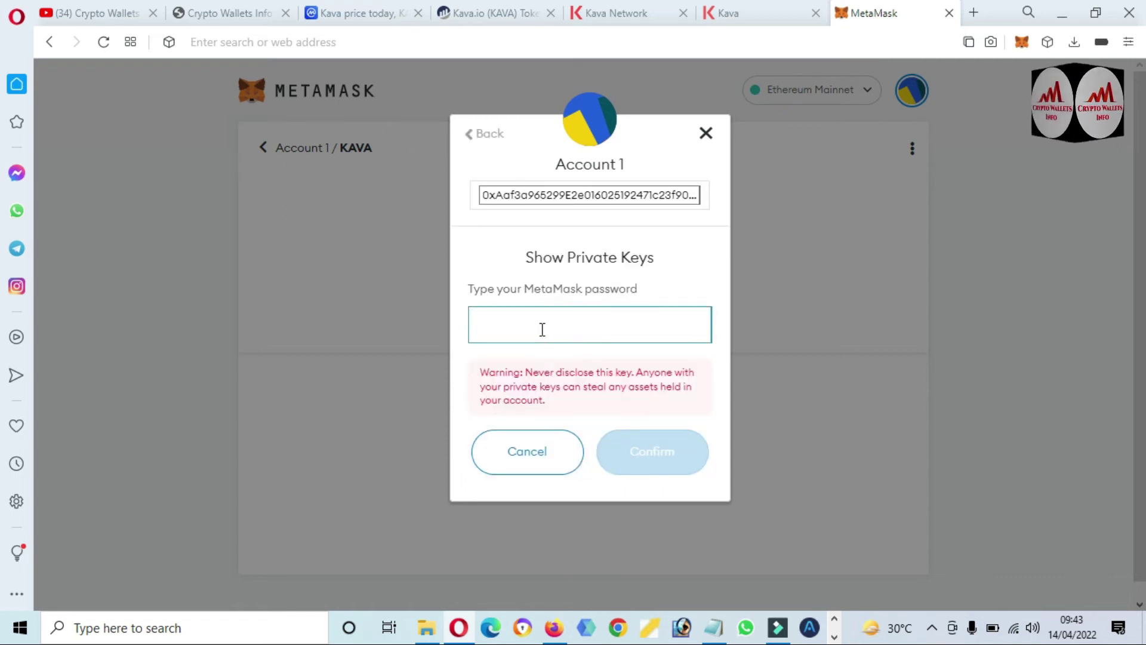
click(532, 317)
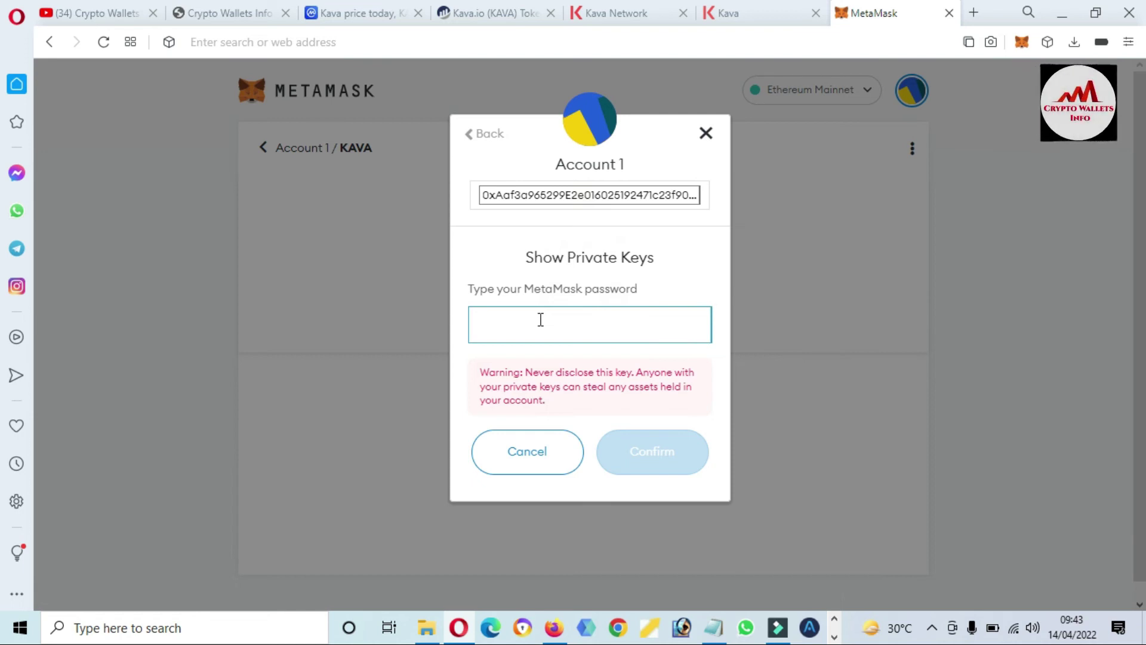
text(a)
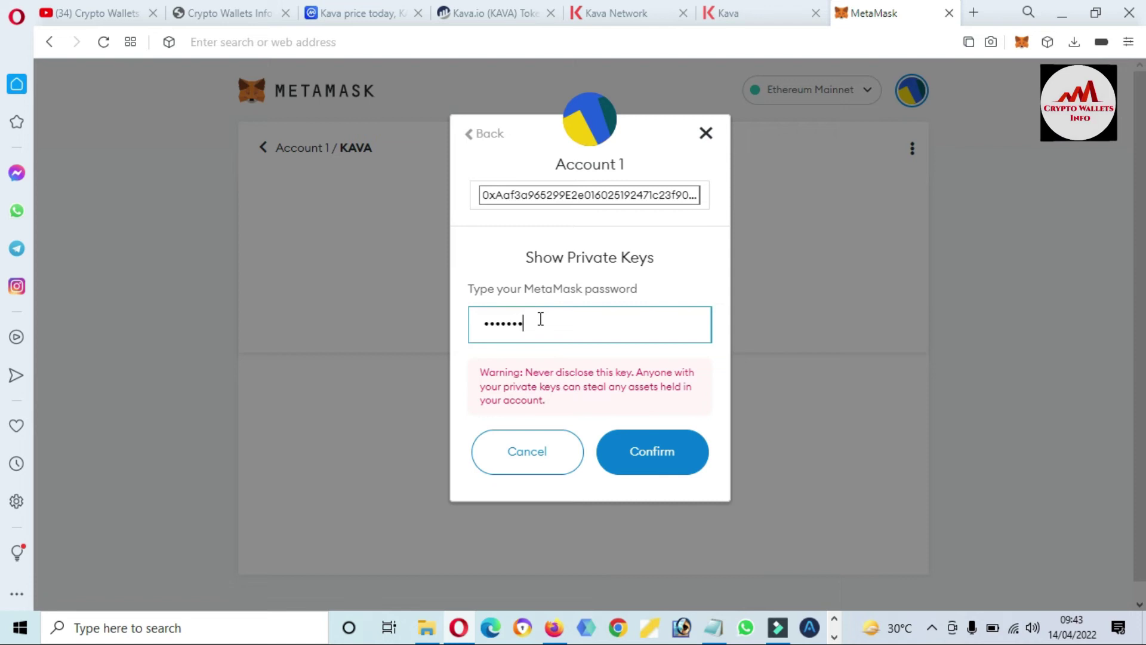
text(aaaaa)
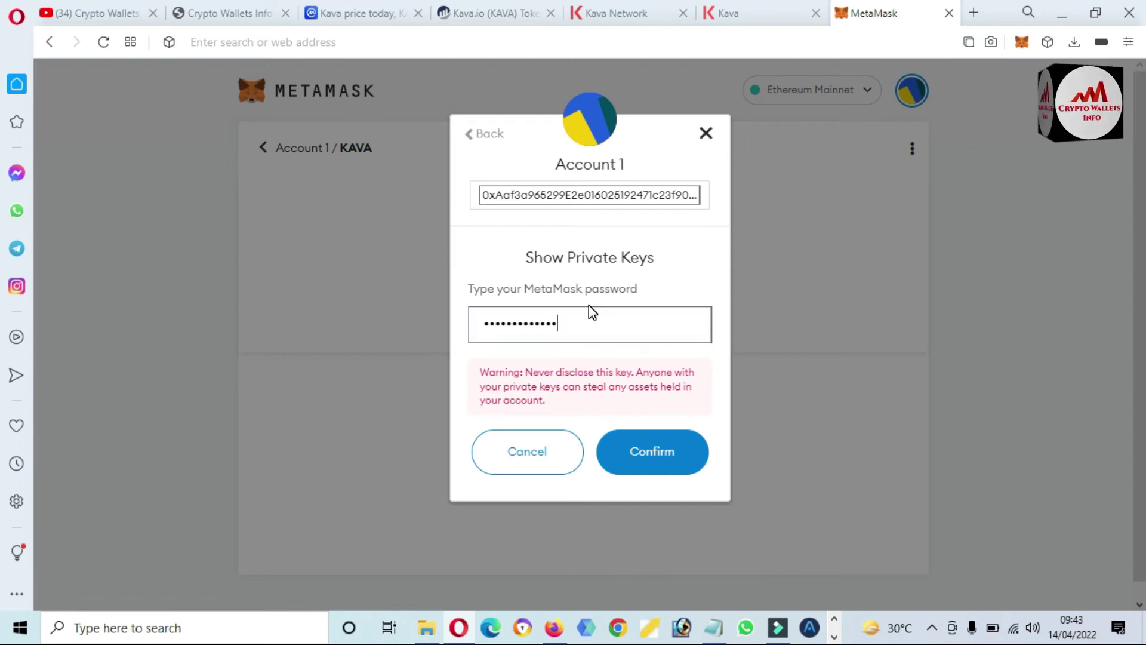
click(670, 461)
double_click(547, 358)
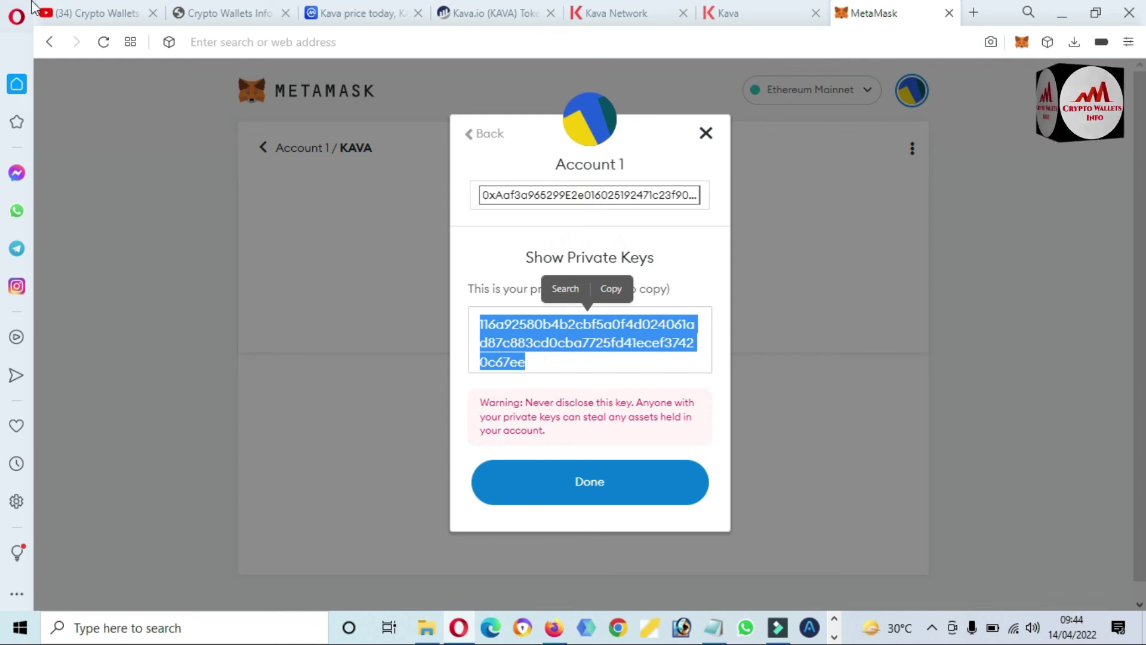
- On the Crypto Wallets Info YouTube tab, highlight the channel name and Best Cryptocurrency Wallets details
click(88, 11)
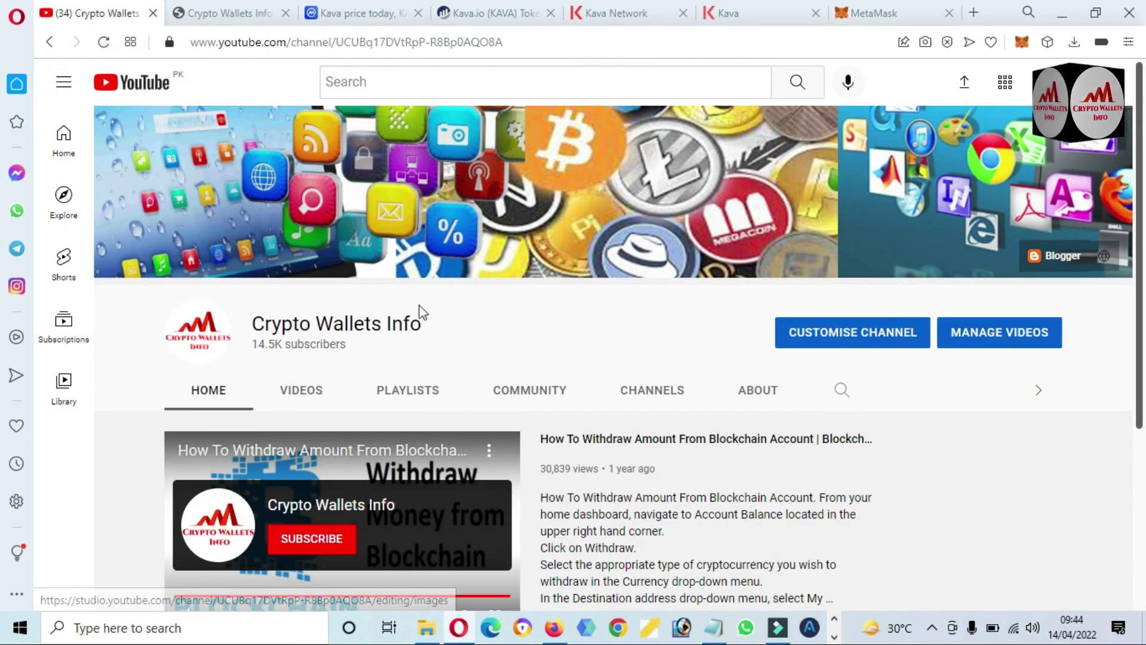
drag(425, 328, 247, 334)
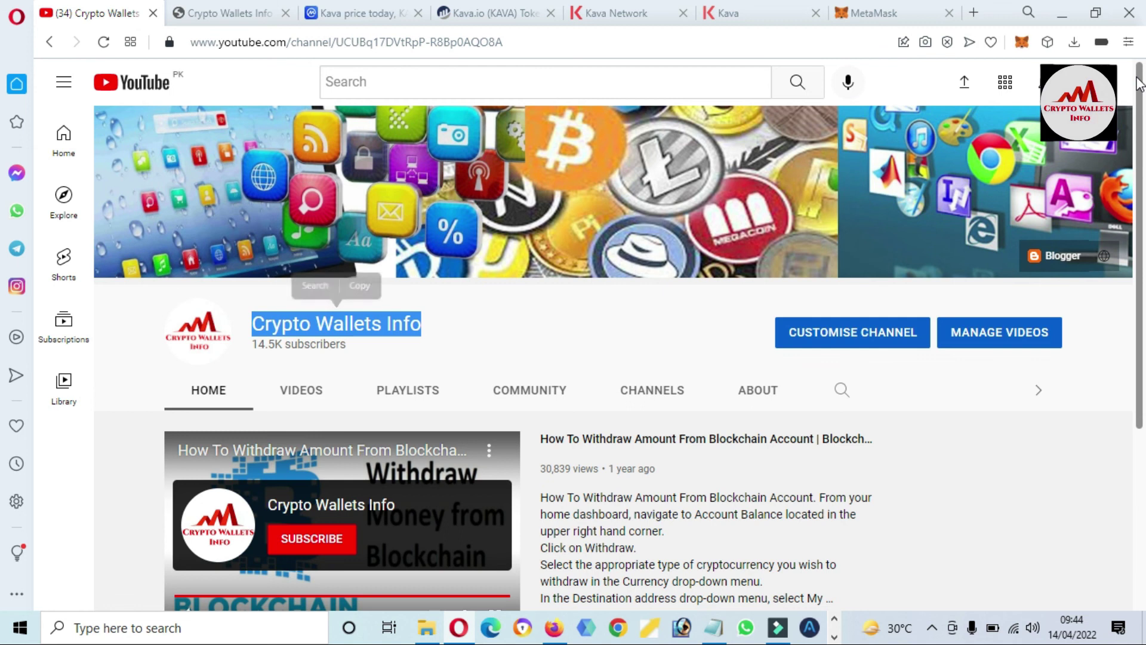
drag(1139, 82, 1144, 282)
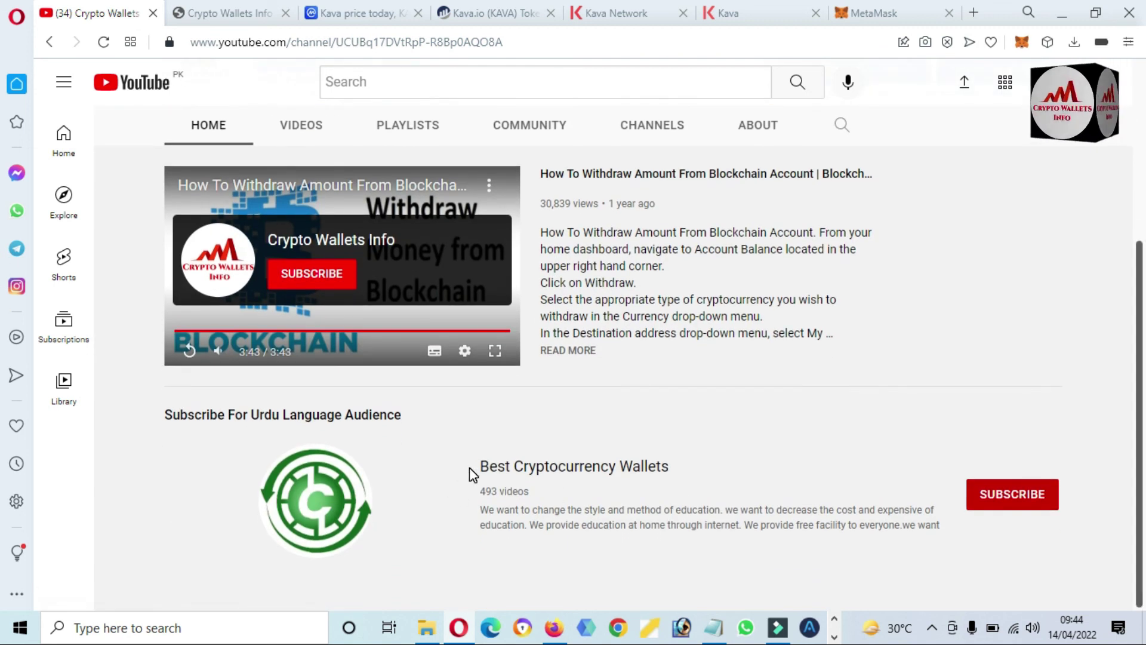
drag(473, 474, 704, 471)
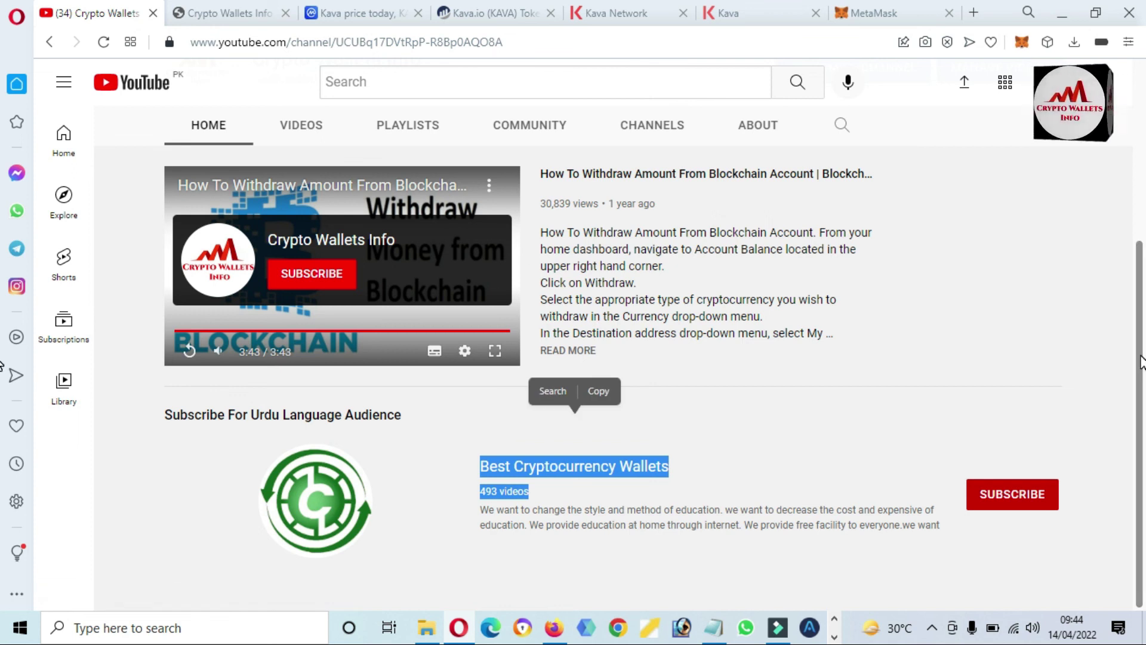
scroll(1140, 358, up, 3)
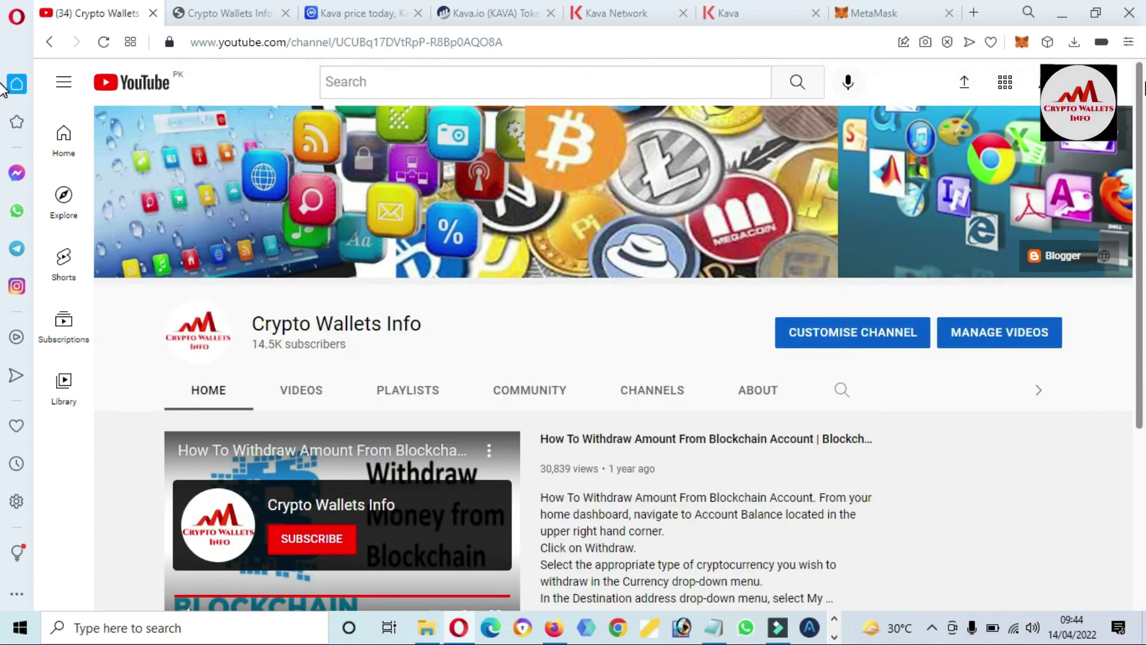
- Switch to the Crypto Wallets Info website tab
click(231, 13)
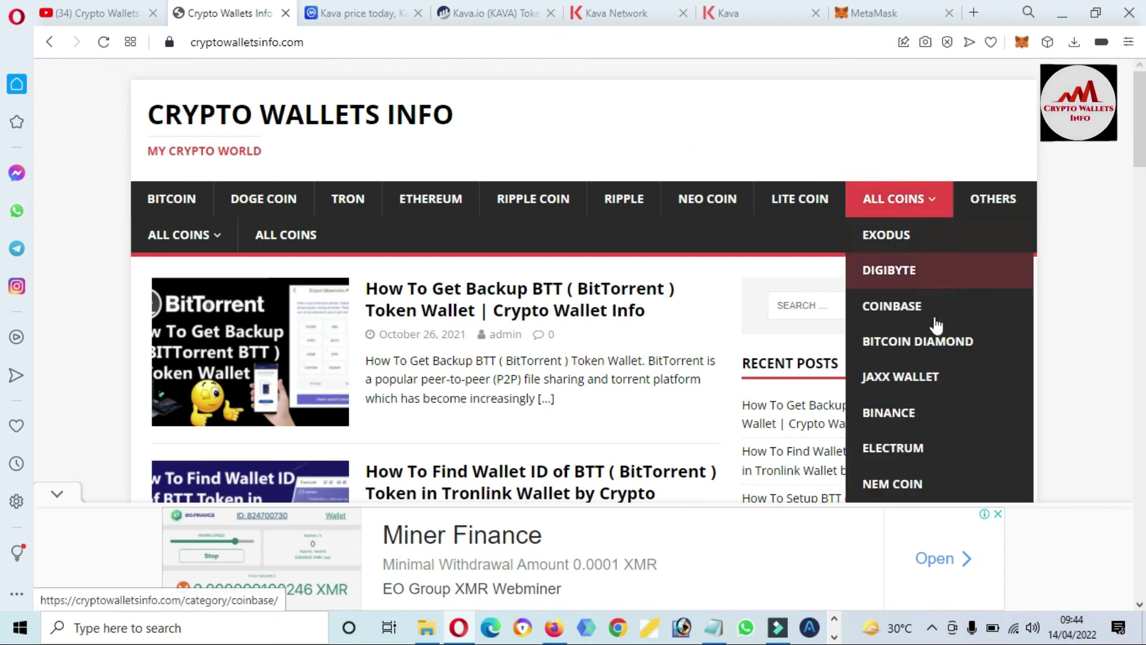
scroll(574, 268, down, 2)
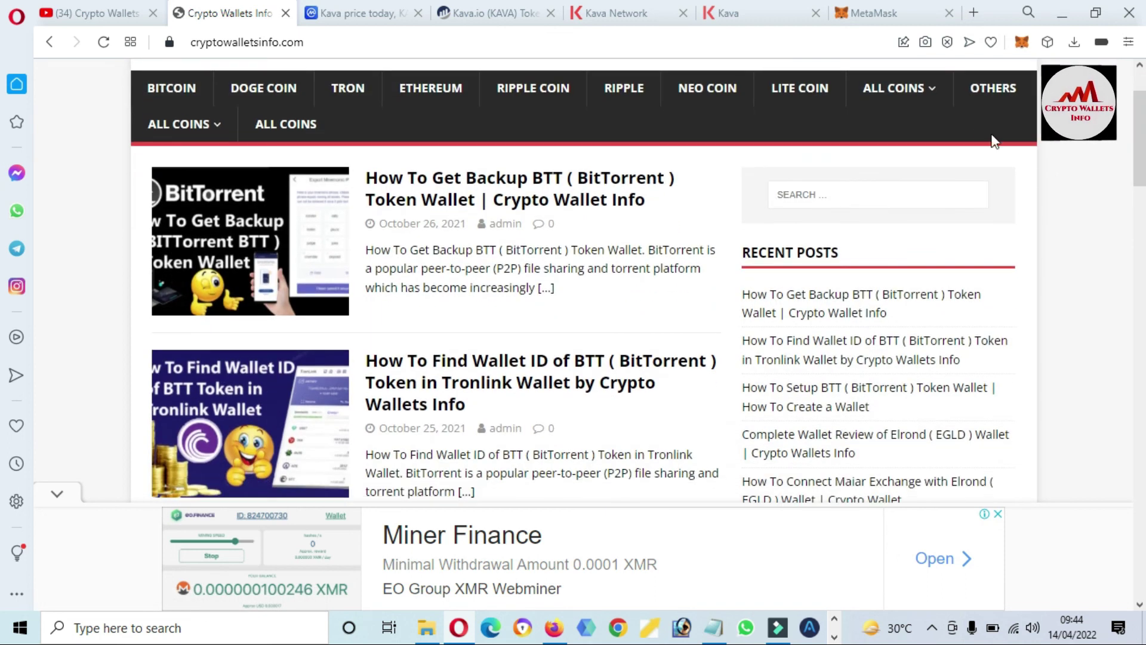